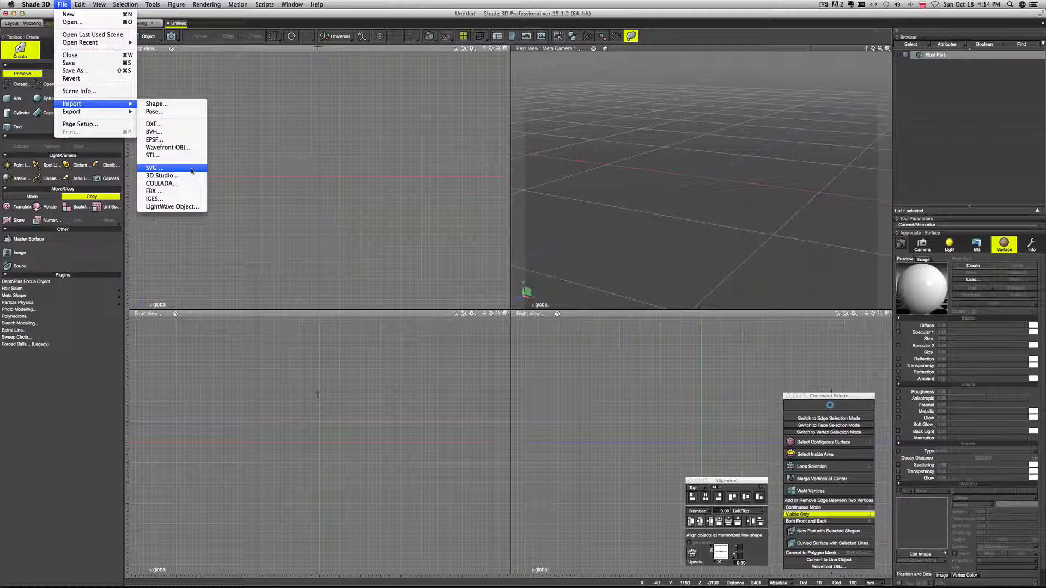
Look over the SVG Importer plugin entry on the Shade3D MarketPlace plugins page in Firefox, then return to Shade 3D.
{"action": "key", "text": "super+Tab"}
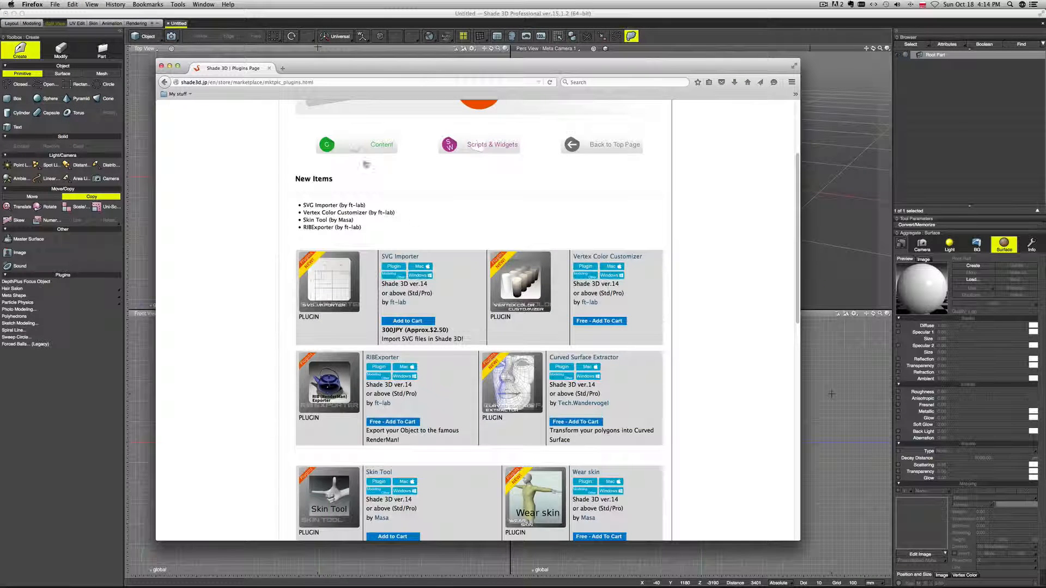
{"action": "scroll", "coordinate": [352, 152], "scroll_direction": "up", "scroll_amount": 5}
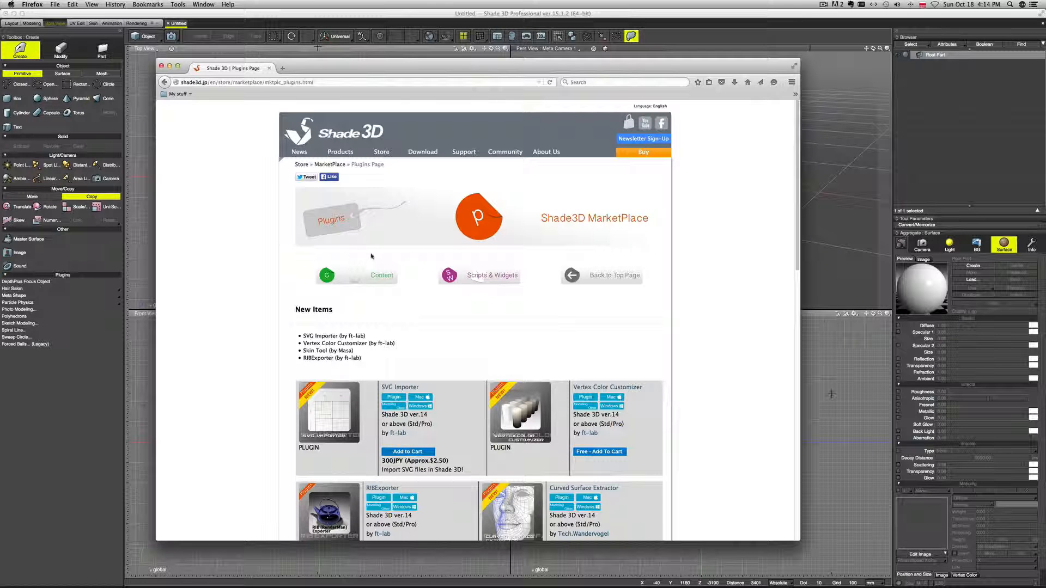
{"action": "scroll", "coordinate": [385, 259], "scroll_direction": "down", "scroll_amount": 6}
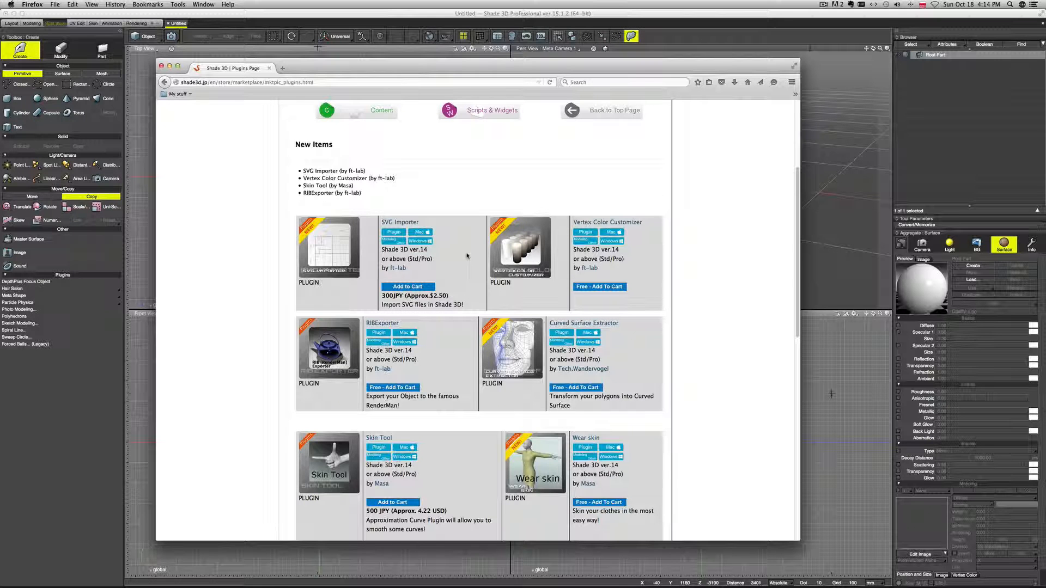
{"action": "left_click", "coordinate": [833, 209]}
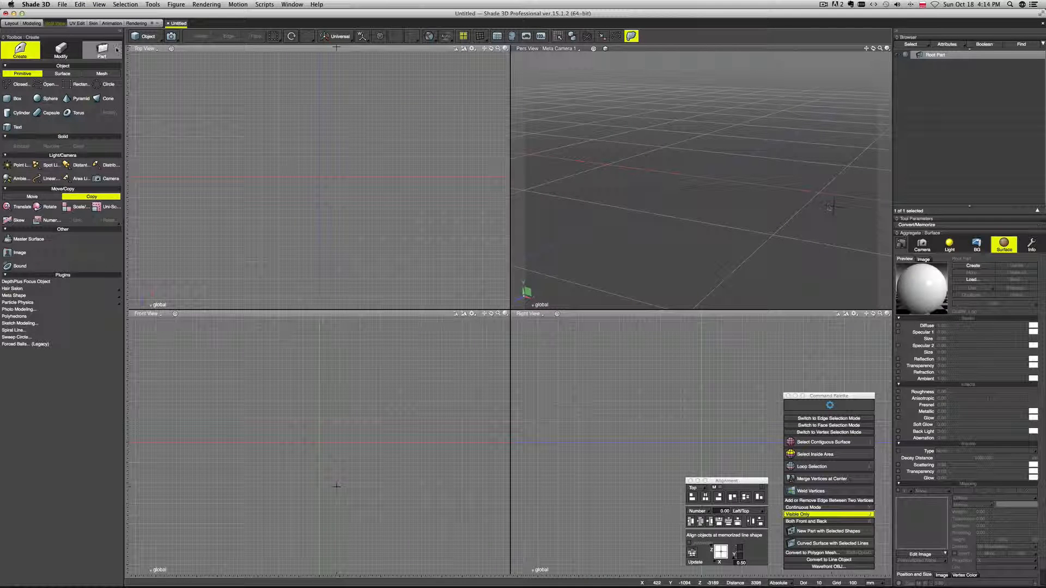
{"action": "left_click", "coordinate": [63, 5]}
{"action": "mouse_move", "coordinate": [77, 104]}
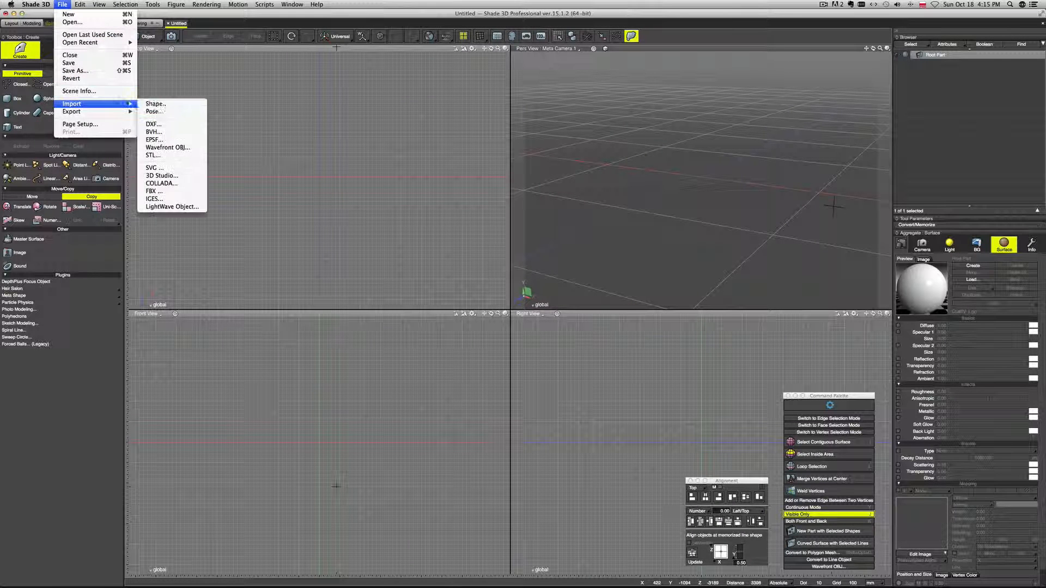
{"action": "left_click", "coordinate": [181, 170]}
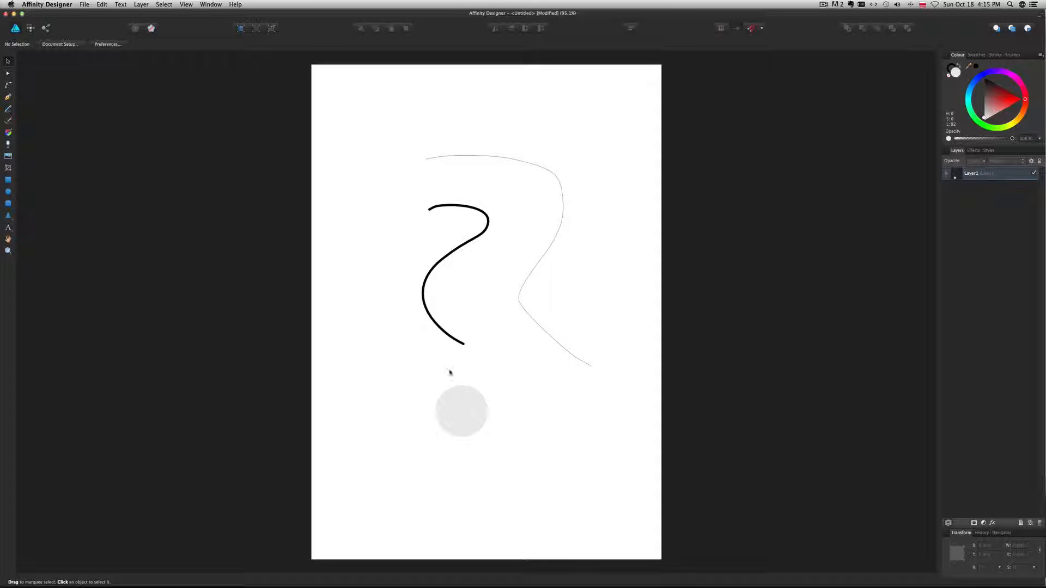
In Affinity Designer, draw a freehand wavy curve about 93 mm wide above the existing curves with the Pencil tool.
{"action": "left_click", "coordinate": [8, 109]}
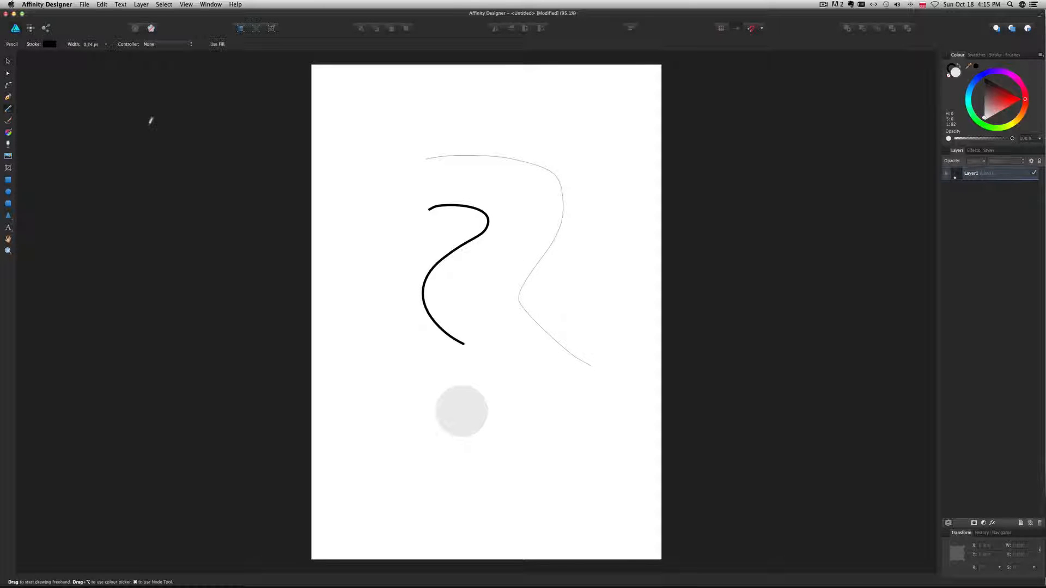
{"action": "left_click_drag", "start_coordinate": [437, 132], "coordinate": [592, 141]}
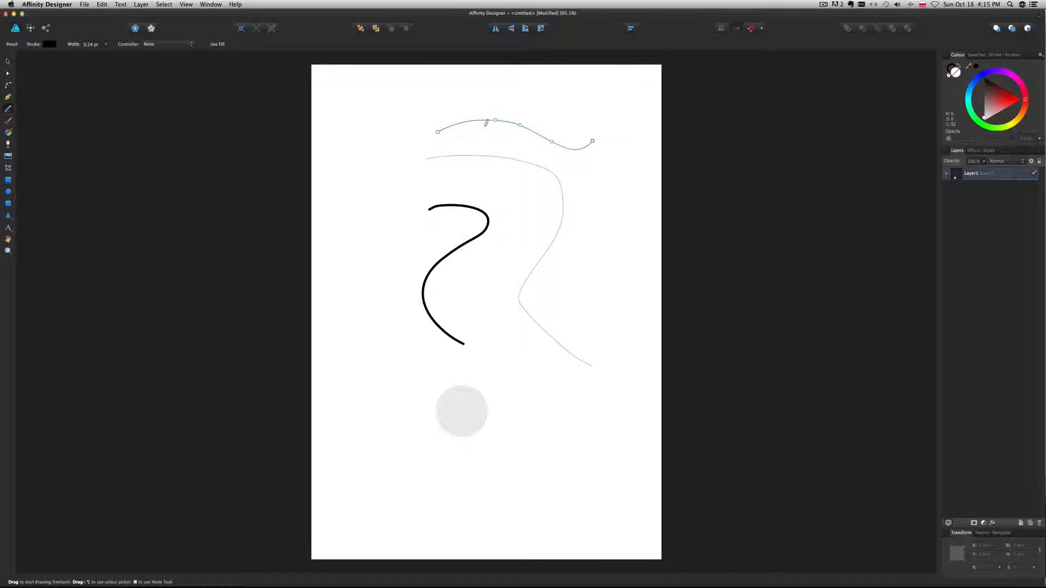
{"action": "left_click", "coordinate": [8, 63]}
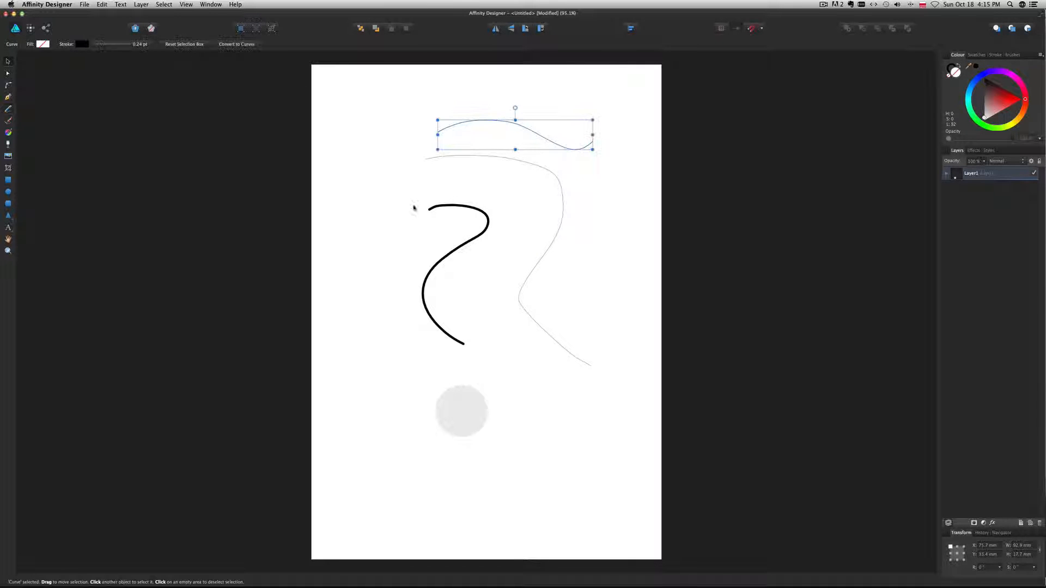
Select the thin curve, the thick S-shaped curve and the grey circle one by one to inspect them, then deselect.
{"action": "left_click", "coordinate": [540, 170]}
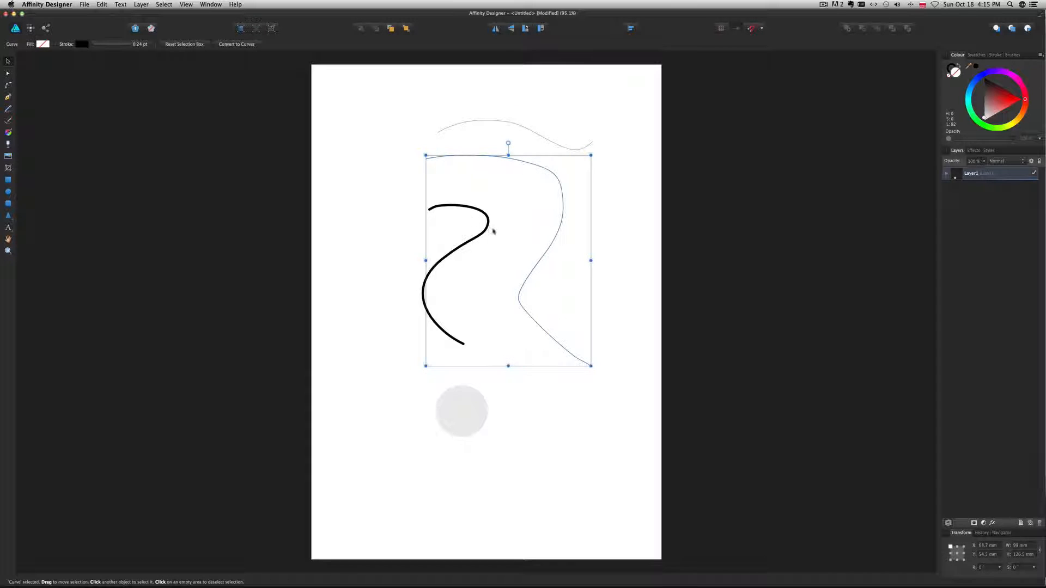
{"action": "left_click", "coordinate": [434, 323]}
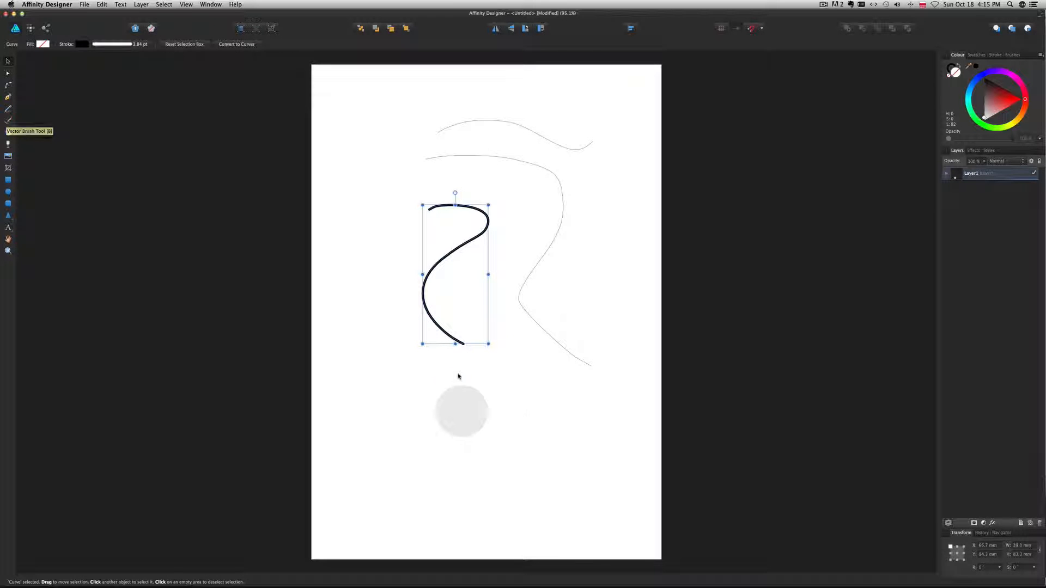
{"action": "left_click", "coordinate": [476, 399]}
{"action": "left_click", "coordinate": [576, 425]}
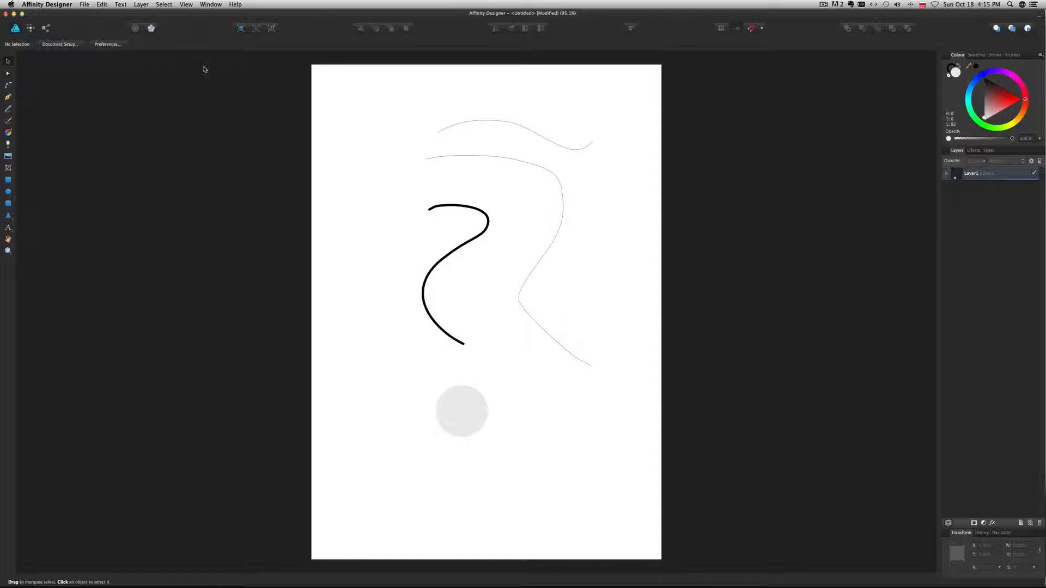
Export the drawing to the Desktop in SVG format with the SVG (for export) preset, naming the file Test.
{"action": "left_click", "coordinate": [83, 5]}
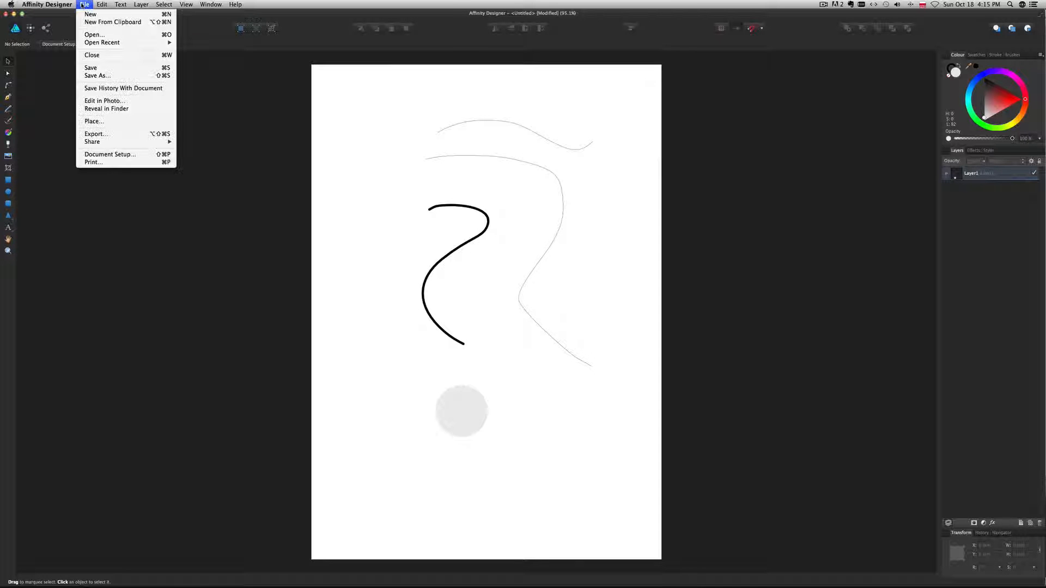
{"action": "left_click", "coordinate": [97, 133]}
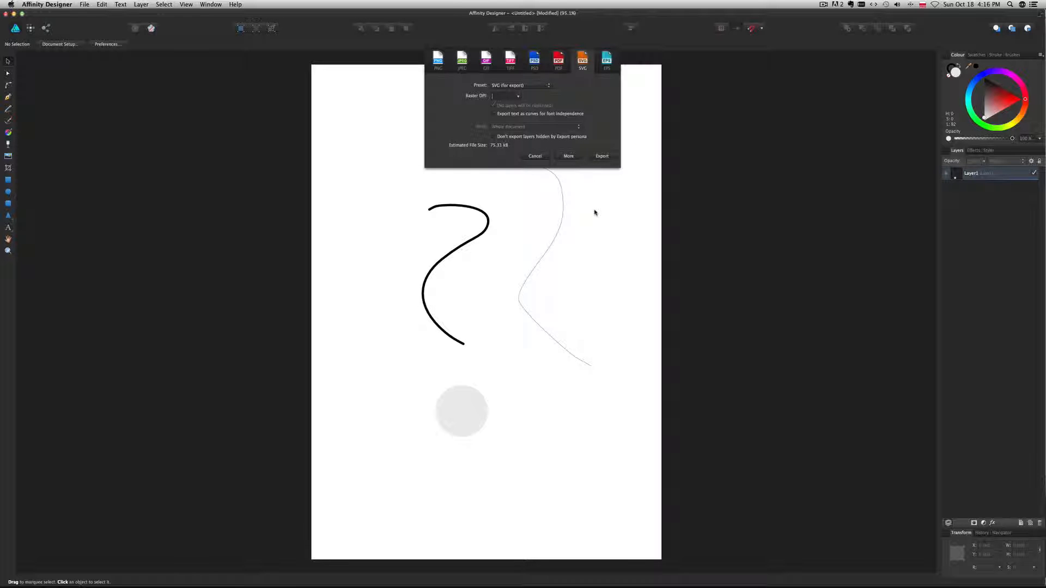
{"action": "left_click", "coordinate": [609, 157]}
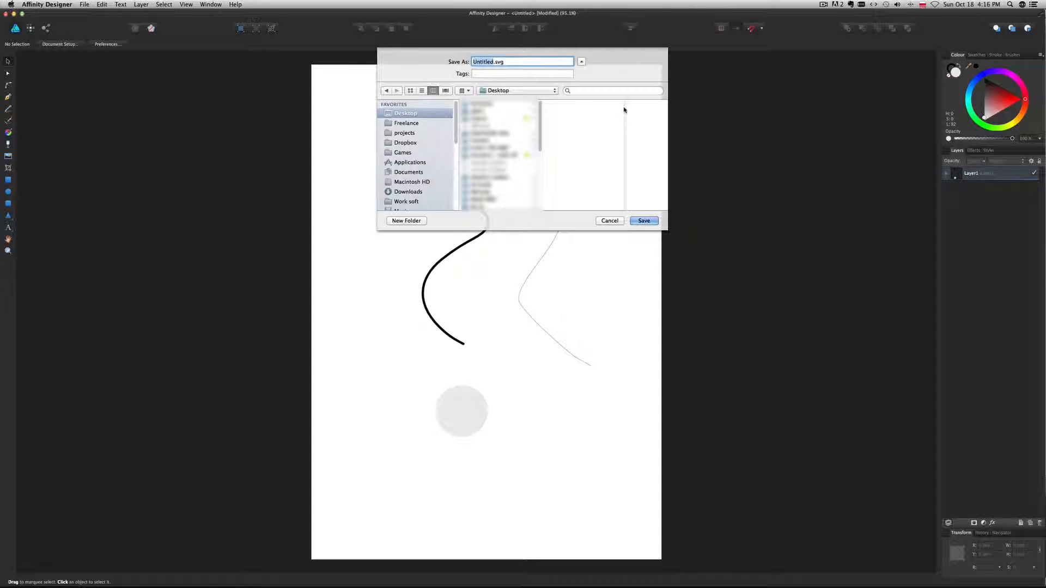
{"action": "type", "text": "Test"}
{"action": "key", "text": "Return"}
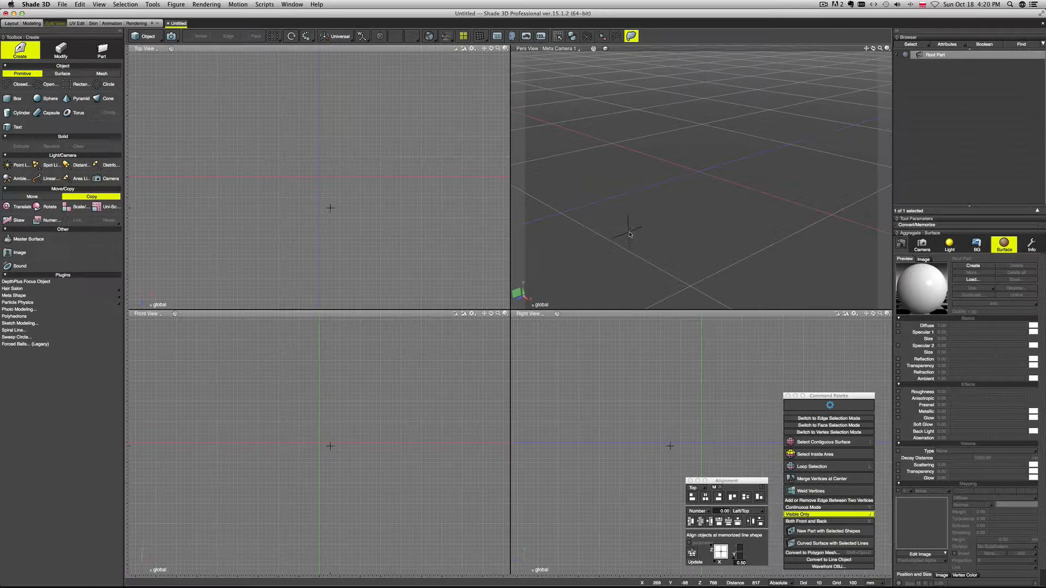
Switch to Shade 3D and import the exported SVG drawing into the empty scene.
{"action": "left_click", "coordinate": [62, 4]}
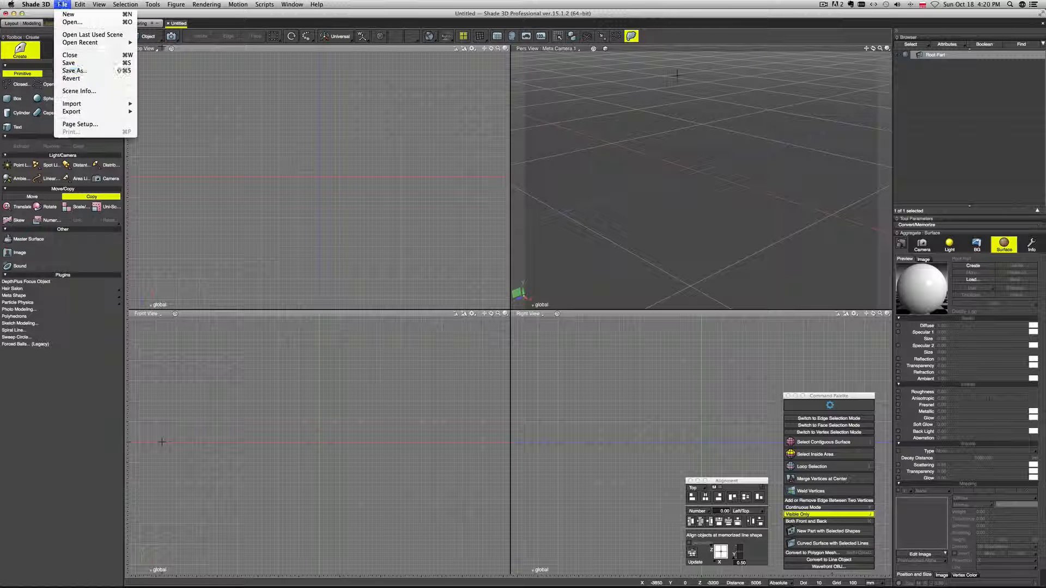
{"action": "mouse_move", "coordinate": [109, 104]}
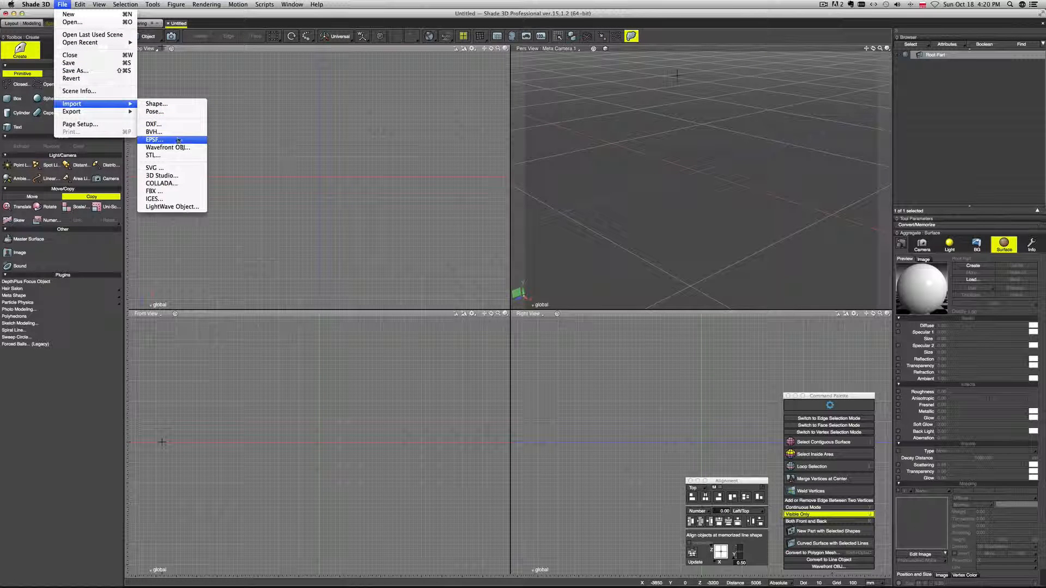
{"action": "left_click", "coordinate": [163, 168]}
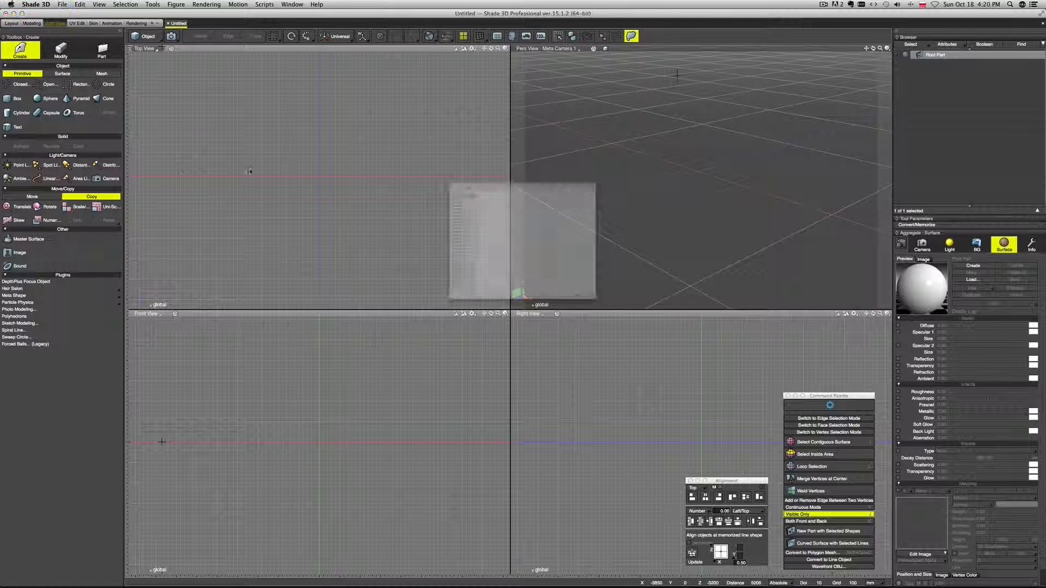
{"action": "left_click", "coordinate": [407, 281]}
{"action": "left_click", "coordinate": [718, 405]}
{"action": "left_click", "coordinate": [607, 237]}
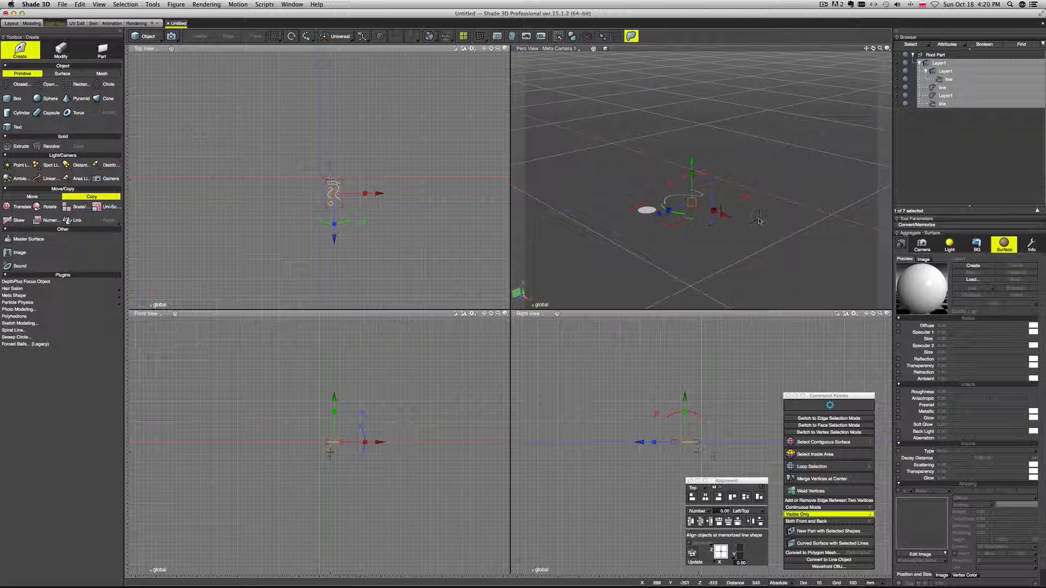
Examine the imported thin curve, thick S-shaped curve and circle one by one in the perspective view.
{"action": "scroll", "coordinate": [760, 222], "scroll_direction": "up", "scroll_amount": 5}
{"action": "middle_click_drag", "start_coordinate": [760, 221], "coordinate": [807, 218]}
{"action": "left_click", "coordinate": [964, 81]}
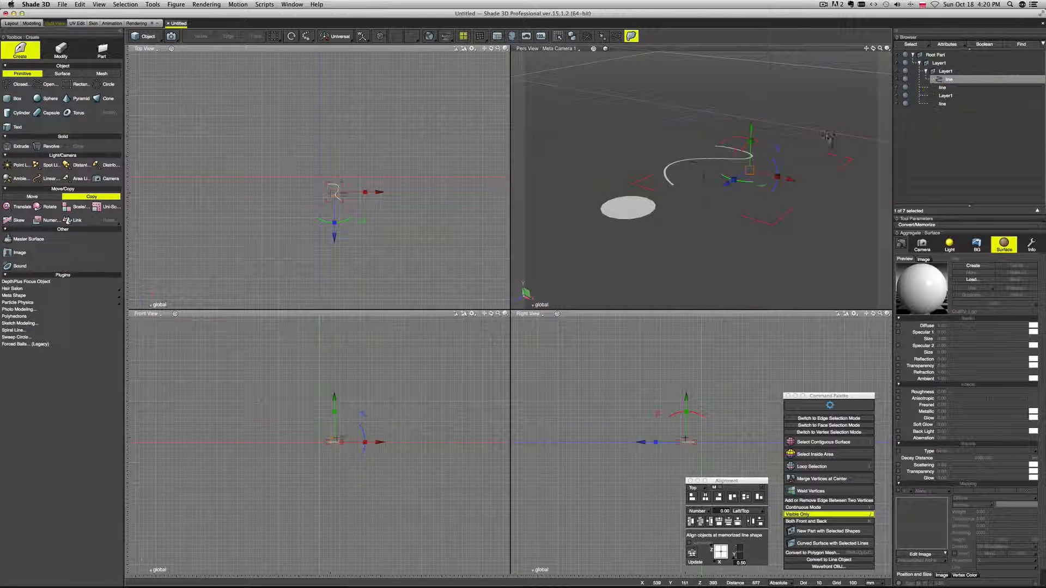
{"action": "mouse_move", "coordinate": [752, 127]}
{"action": "left_mouse_down"}
{"action": "mouse_move", "coordinate": [753, 107]}
{"action": "mouse_move", "coordinate": [754, 127]}
{"action": "left_mouse_up"}
{"action": "left_click", "coordinate": [943, 87]}
{"action": "middle_click_drag", "start_coordinate": [803, 163], "coordinate": [819, 195]}
{"action": "key", "text": "f"}
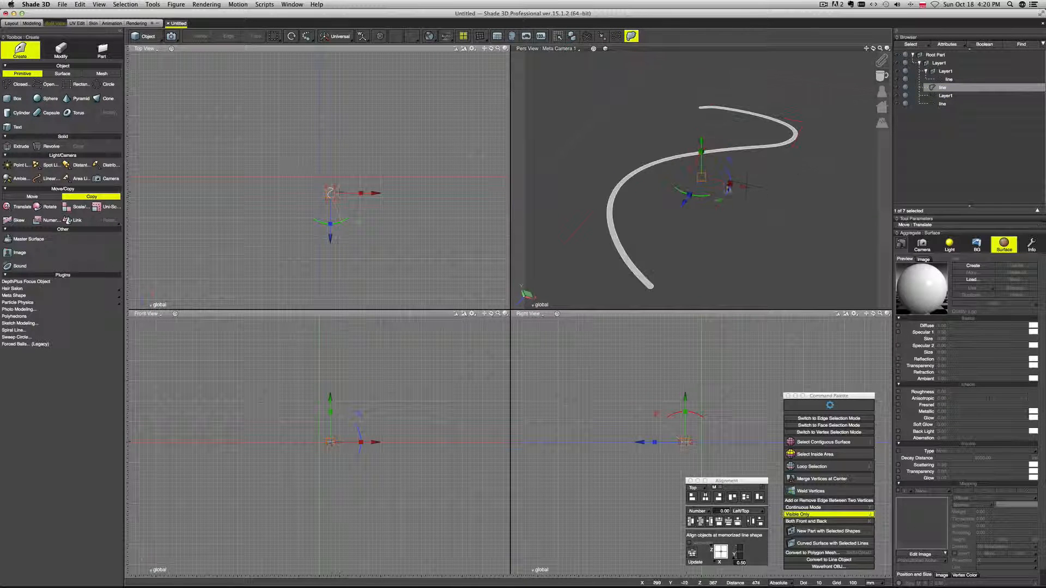
{"action": "left_click", "coordinate": [931, 88]}
{"action": "middle_click_drag", "start_coordinate": [763, 239], "coordinate": [766, 214]}
{"action": "scroll", "coordinate": [765, 215], "scroll_direction": "down", "scroll_amount": 3}
{"action": "left_click", "coordinate": [935, 97]}
{"action": "scroll", "coordinate": [700, 218], "scroll_direction": "down", "scroll_amount": 3}
{"action": "middle_click_drag", "start_coordinate": [692, 235], "coordinate": [696, 215]}
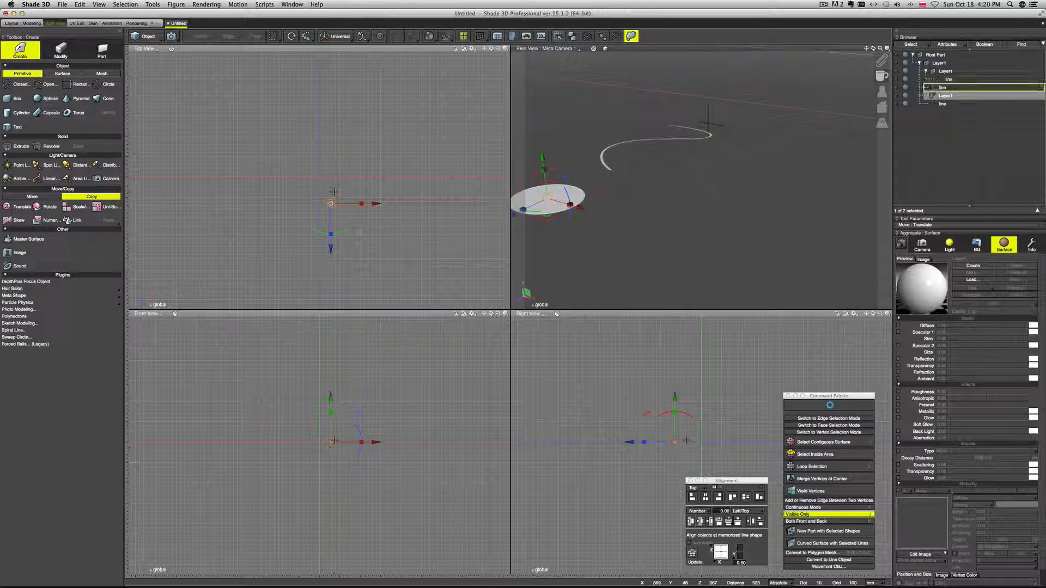
Copy the wavy line straight up and create a curved surface from the original and its copy.
{"action": "left_click", "coordinate": [963, 107]}
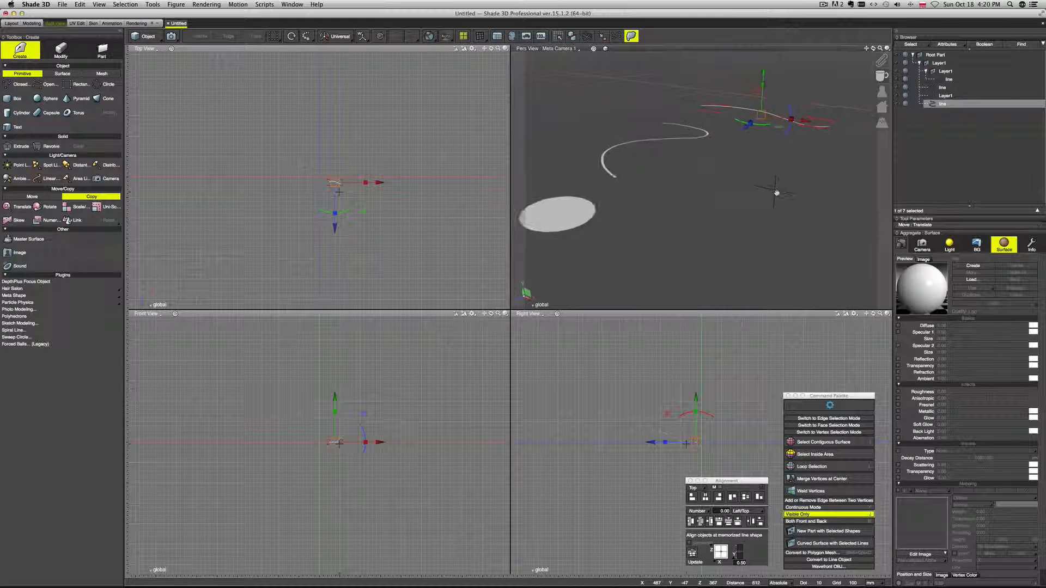
{"action": "middle_click_drag", "start_coordinate": [806, 178], "coordinate": [801, 193]}
{"action": "scroll", "coordinate": [801, 193], "scroll_direction": "down", "scroll_amount": 3}
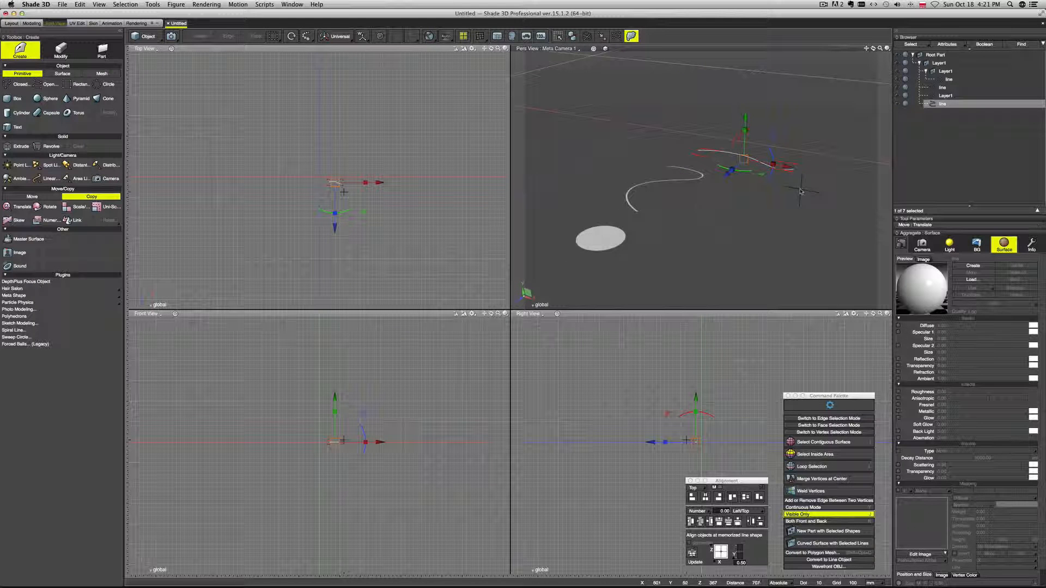
{"action": "left_click_drag", "start_coordinate": [745, 119], "coordinate": [746, 49], "text": "alt"}
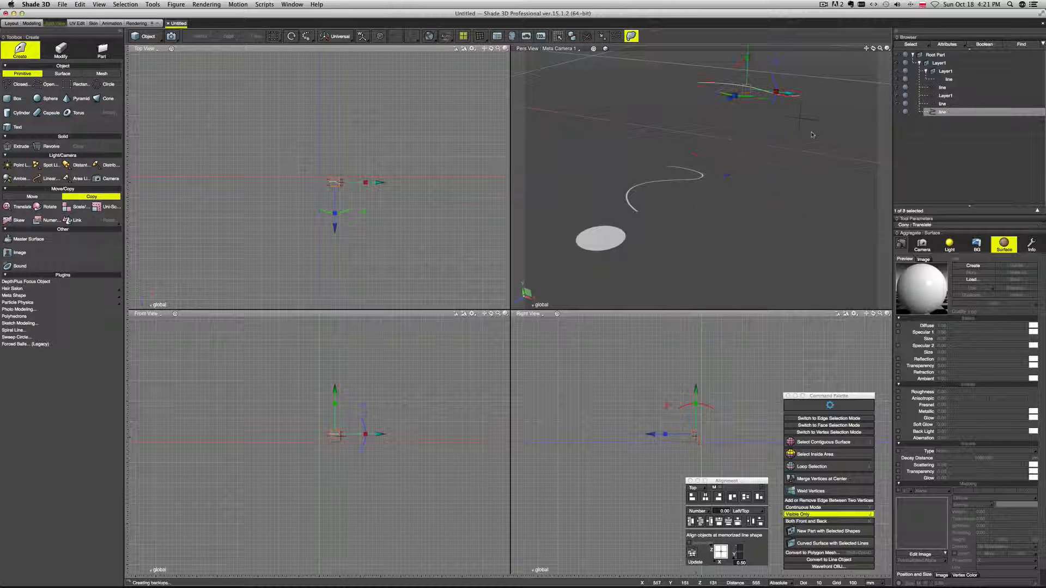
{"action": "middle_click_drag", "start_coordinate": [815, 141], "coordinate": [810, 140]}
{"action": "left_click", "coordinate": [942, 104], "text": "shift"}
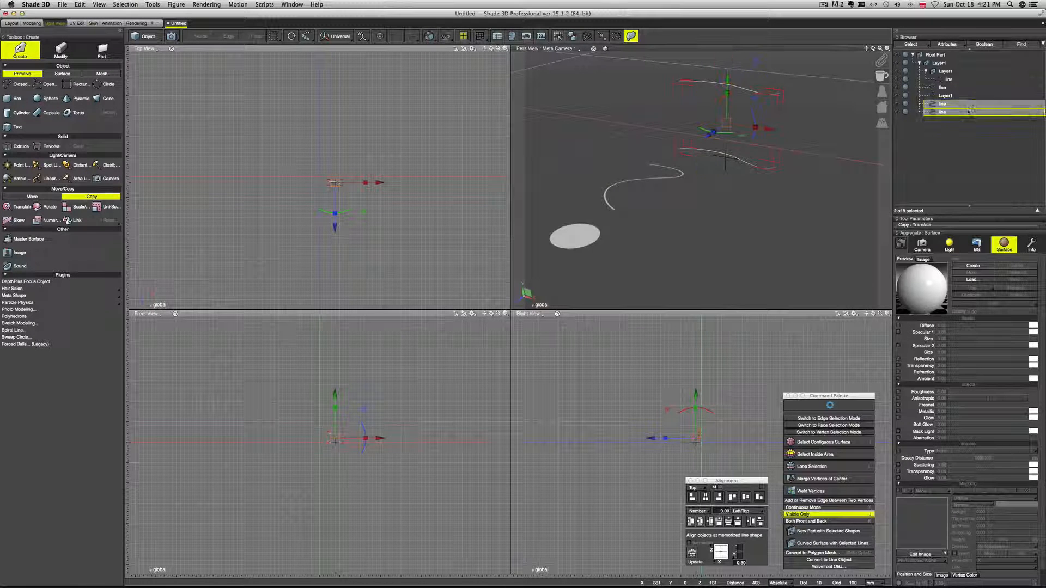
{"action": "left_click", "coordinate": [816, 544]}
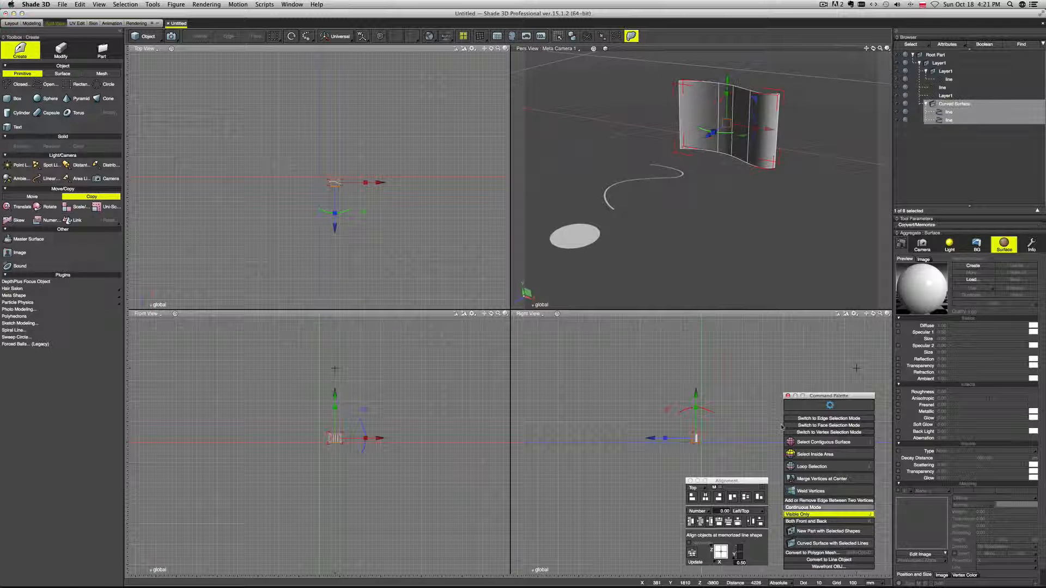
Copy the thick S-shaped line straight up and create a curved surface from the two S-shaped lines.
{"action": "middle_click_drag", "start_coordinate": [789, 238], "coordinate": [794, 238]}
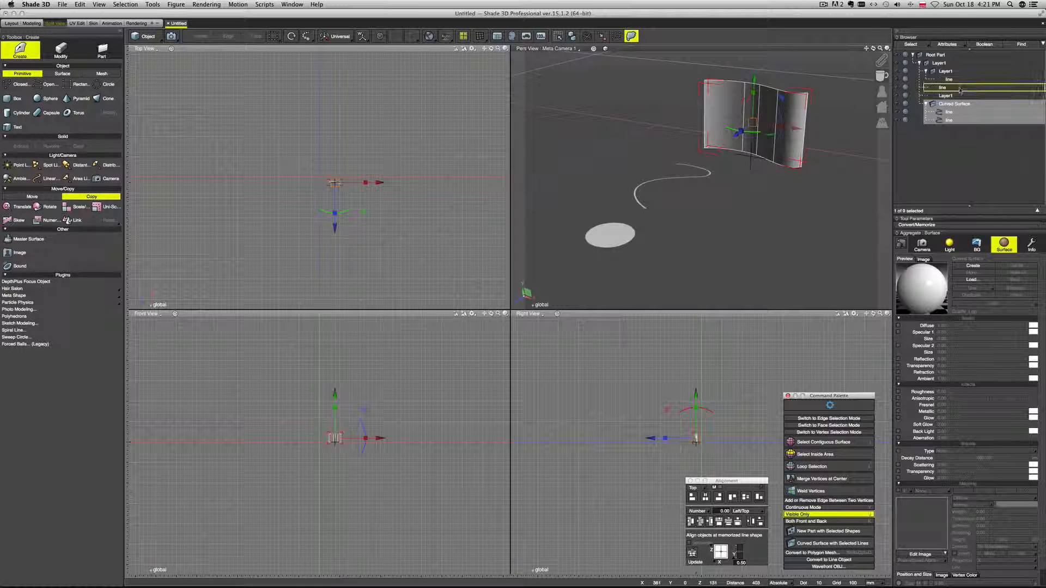
{"action": "left_click", "coordinate": [933, 87]}
{"action": "left_click_drag", "start_coordinate": [669, 148], "coordinate": [667, 76]}
{"action": "left_click", "coordinate": [958, 87], "text": "shift"}
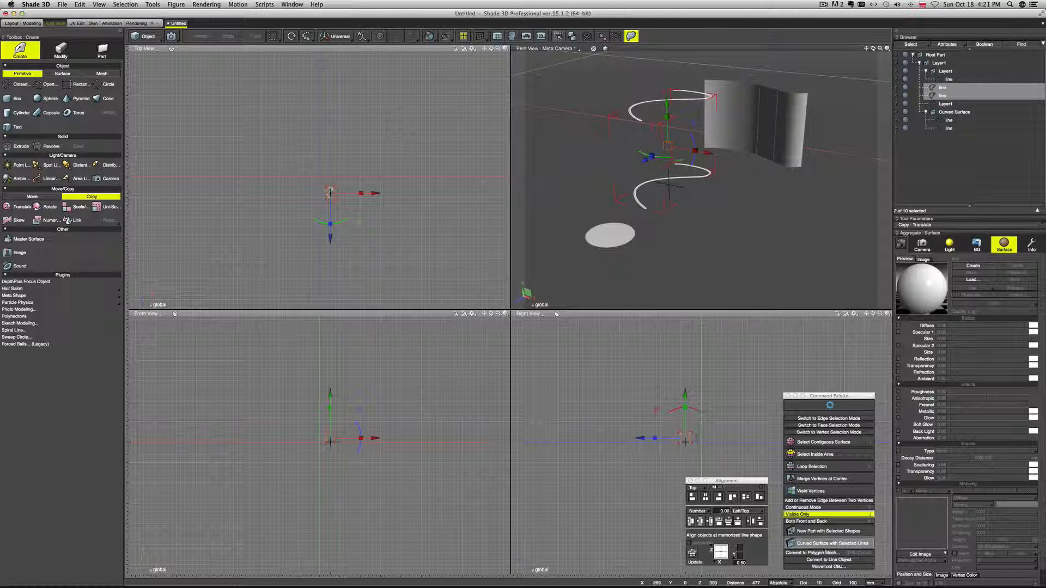
{"action": "left_click", "coordinate": [823, 546]}
Examine the S-shaped curved surface up close and from several angles in the perspective view.
{"action": "left_click", "coordinate": [785, 240]}
{"action": "mouse_move", "coordinate": [793, 234]}
{"action": "left_mouse_down"}
{"action": "mouse_move", "coordinate": [781, 251]}
{"action": "mouse_move", "coordinate": [713, 252]}
{"action": "mouse_move", "coordinate": [733, 247]}
{"action": "left_mouse_up"}
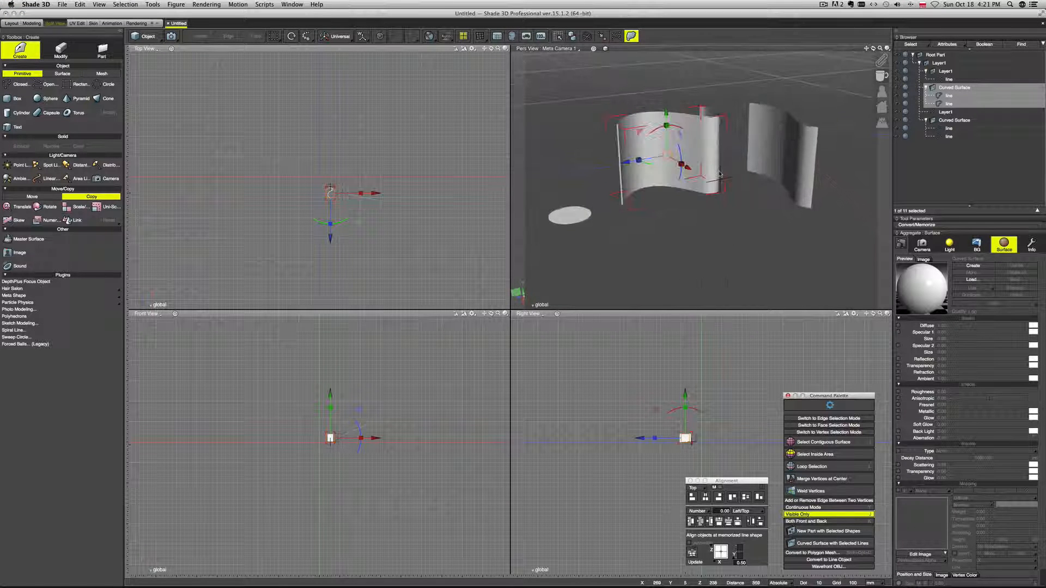
{"action": "scroll", "coordinate": [720, 188], "scroll_direction": "up", "scroll_amount": 5}
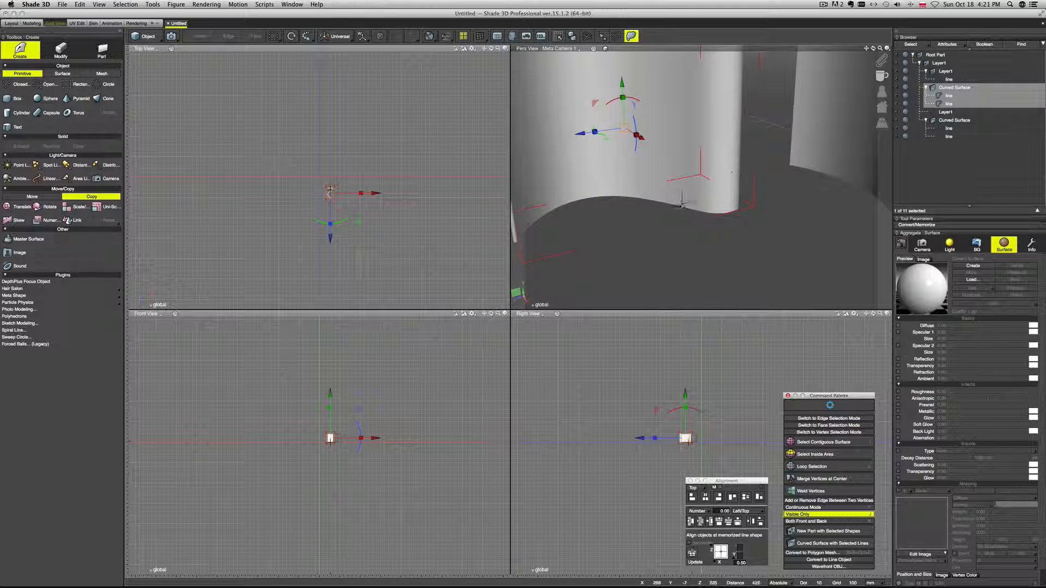
{"action": "left_click_drag", "start_coordinate": [731, 214], "coordinate": [733, 180]}
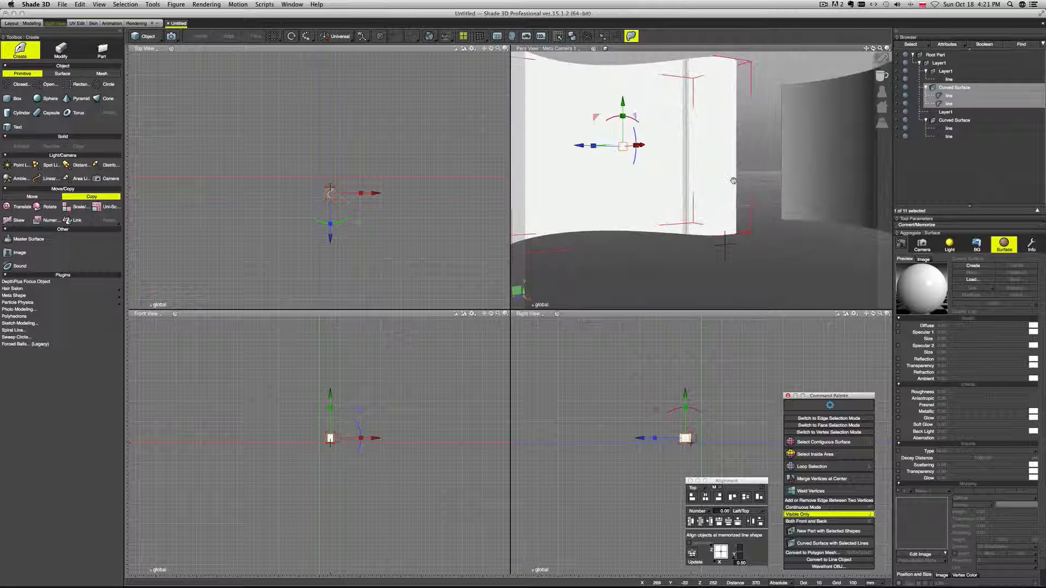
{"action": "scroll", "coordinate": [733, 180], "scroll_direction": "down", "scroll_amount": 5}
{"action": "left_click_drag", "start_coordinate": [744, 216], "coordinate": [787, 248]}
{"action": "scroll", "coordinate": [787, 248], "scroll_direction": "down", "scroll_amount": 2}
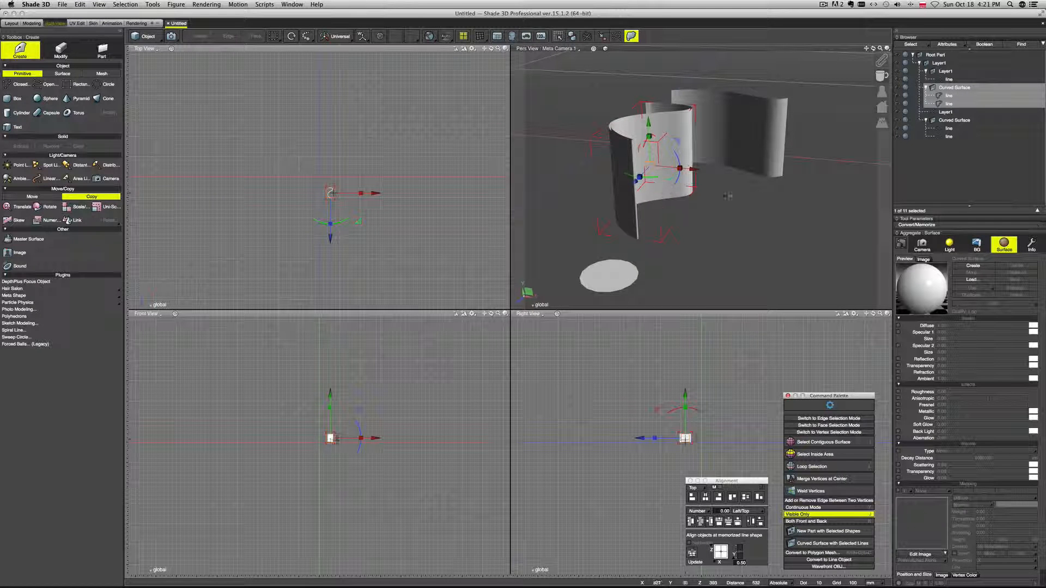
Copy the remaining S-shaped line in the first Layer1 part straight up and create a curved surface from the two lines.
{"action": "left_click", "coordinate": [949, 80]}
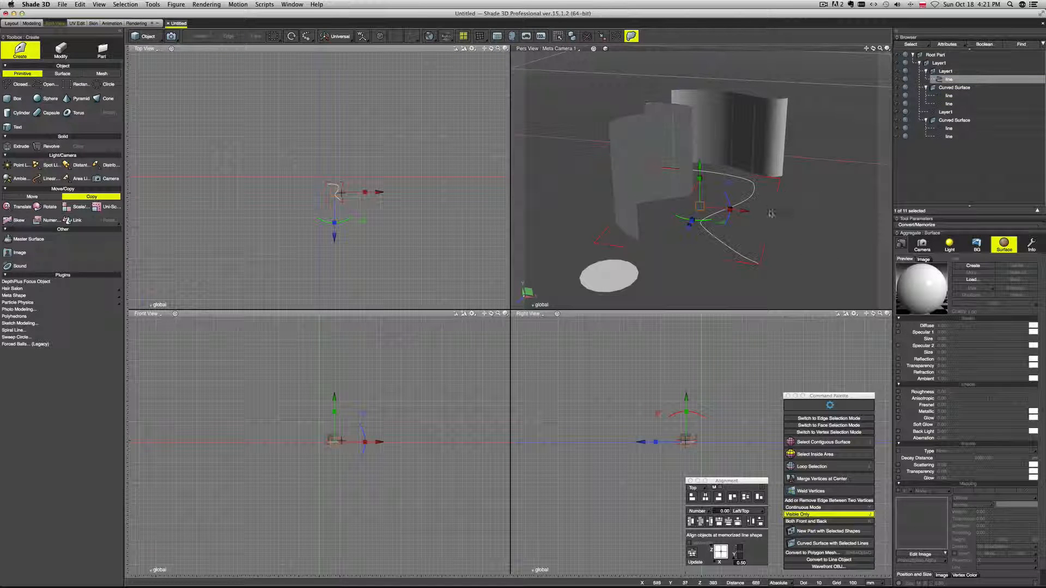
{"action": "left_click_drag", "start_coordinate": [824, 255], "coordinate": [748, 258]}
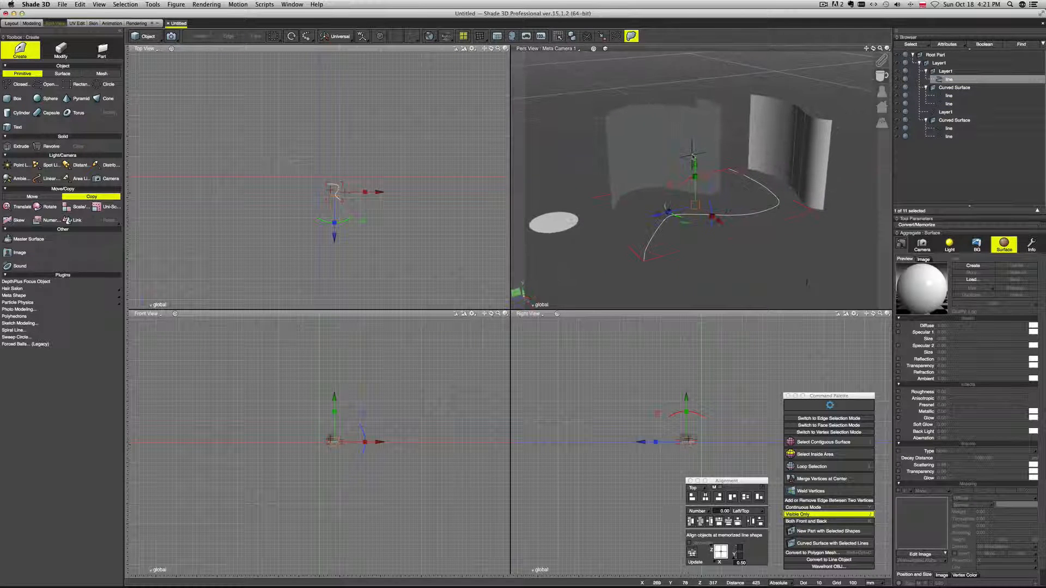
{"action": "left_click_drag", "start_coordinate": [696, 164], "coordinate": [696, 73], "text": "alt"}
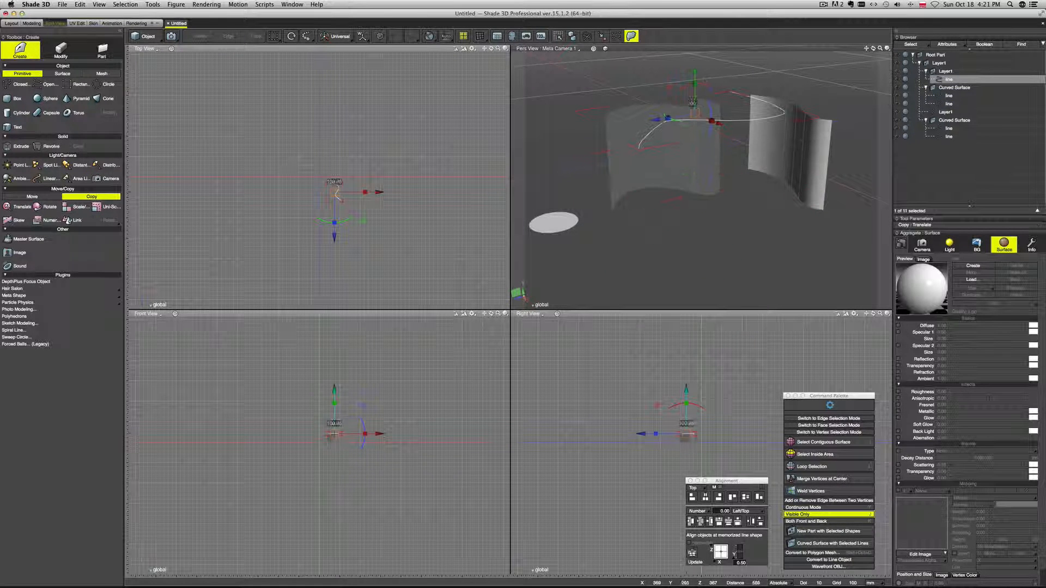
{"action": "left_click", "coordinate": [990, 80], "text": "shift"}
{"action": "left_click", "coordinate": [832, 543]}
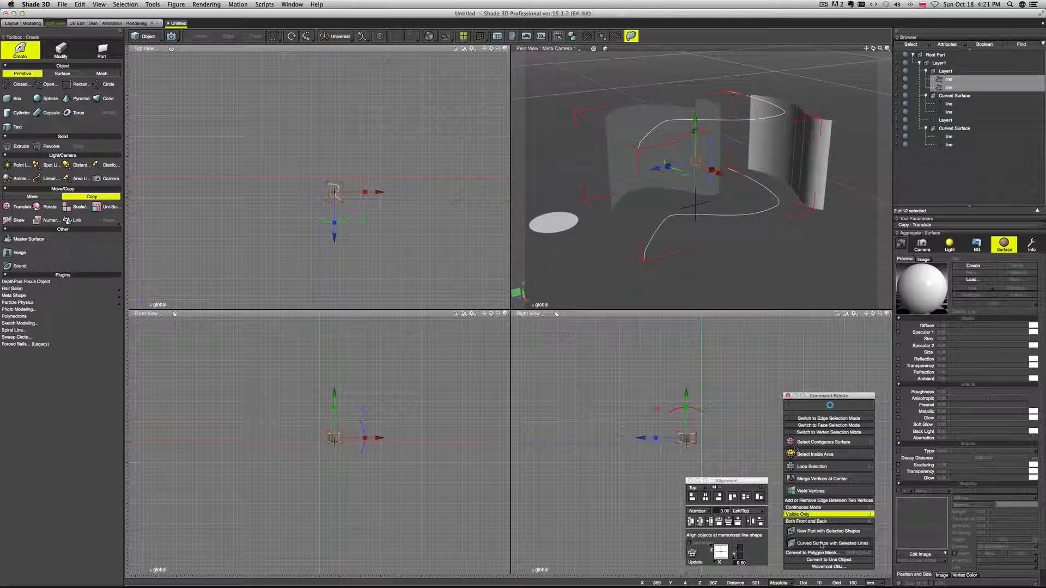
{"action": "left_click_drag", "start_coordinate": [735, 257], "coordinate": [781, 257]}
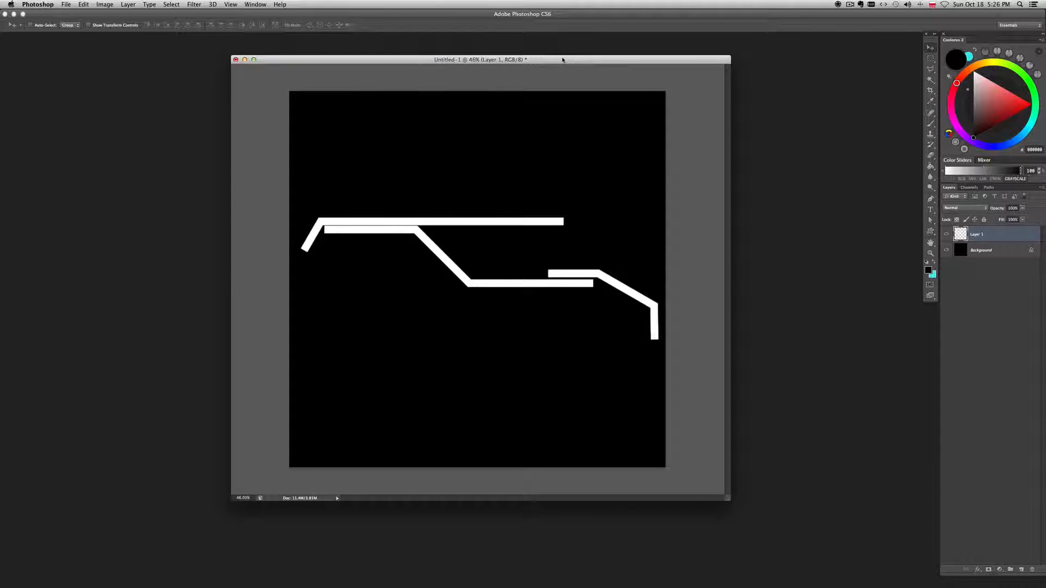
Switch to Photoshop and load the white bars of Layer 1 as a selection.
{"action": "left_click_drag", "start_coordinate": [563, 59], "coordinate": [566, 59]}
{"action": "left_click", "coordinate": [946, 235]}
{"action": "left_click", "coordinate": [946, 234]}
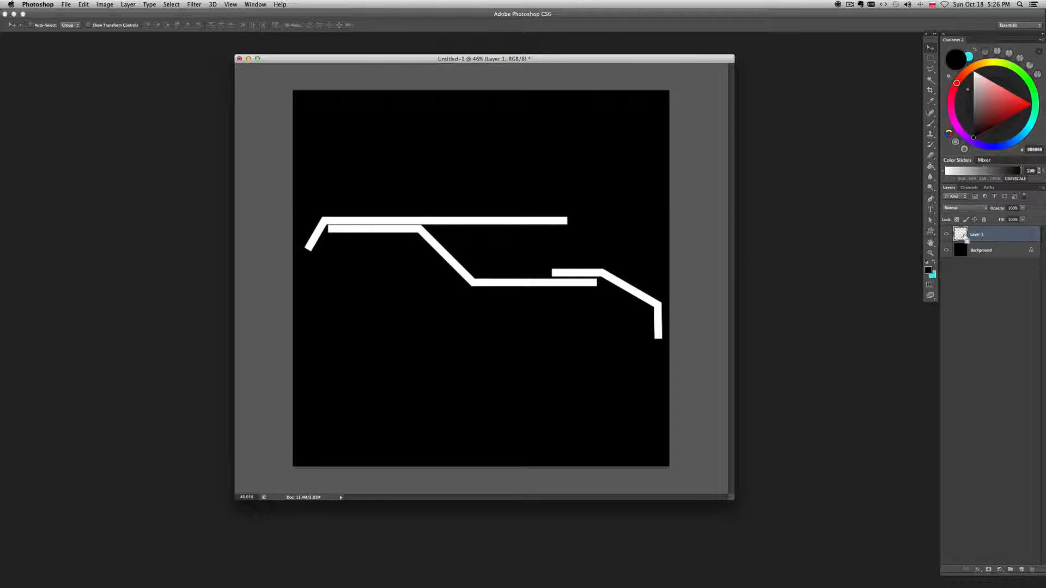
{"action": "left_click", "coordinate": [961, 235], "text": "super"}
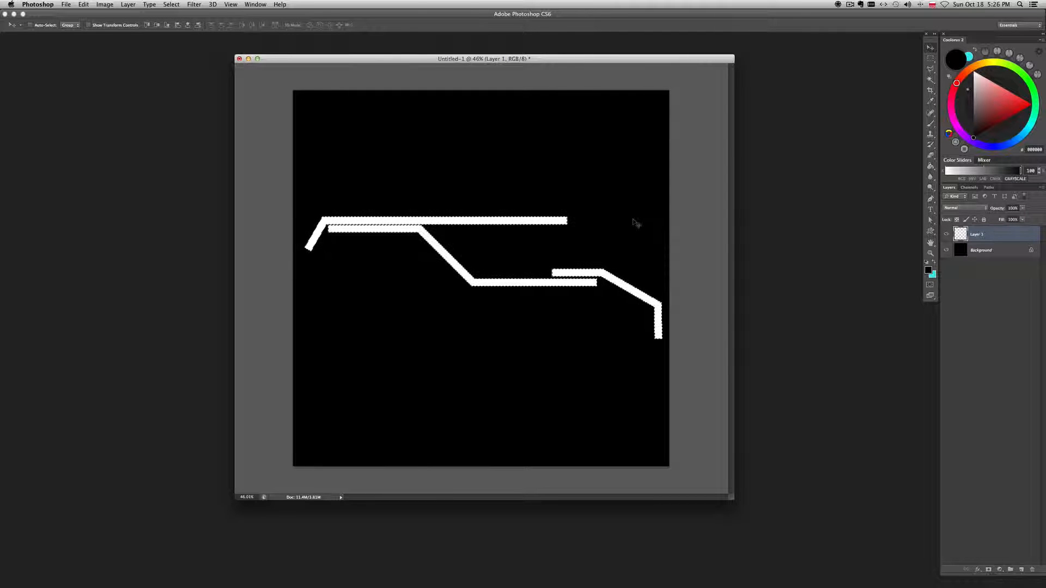
Make a work path from the selection with a tolerance of 1.0 pixels.
{"action": "left_click", "coordinate": [969, 187]}
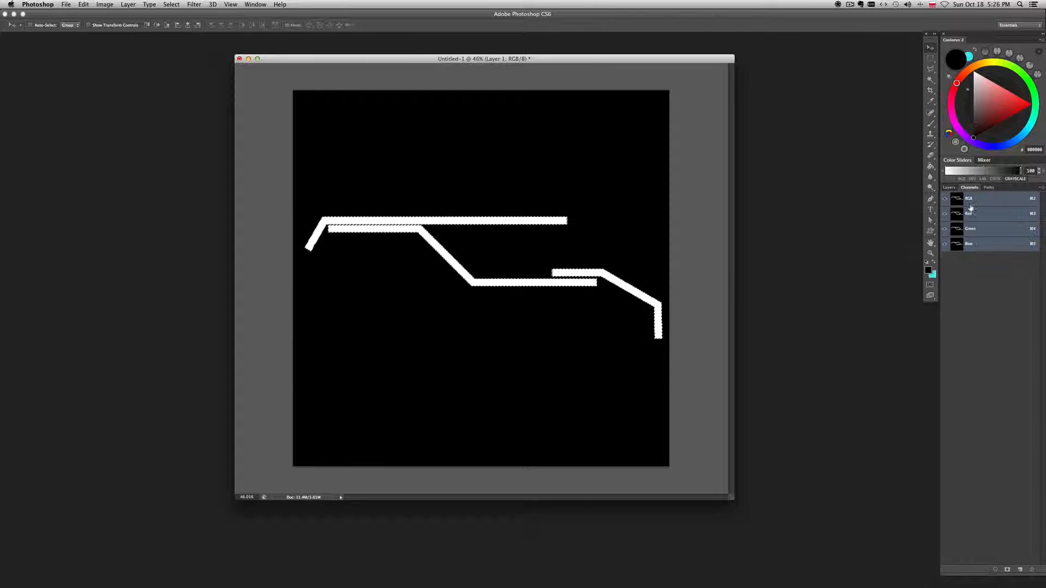
{"action": "left_click", "coordinate": [989, 188]}
{"action": "left_click", "coordinate": [1040, 188]}
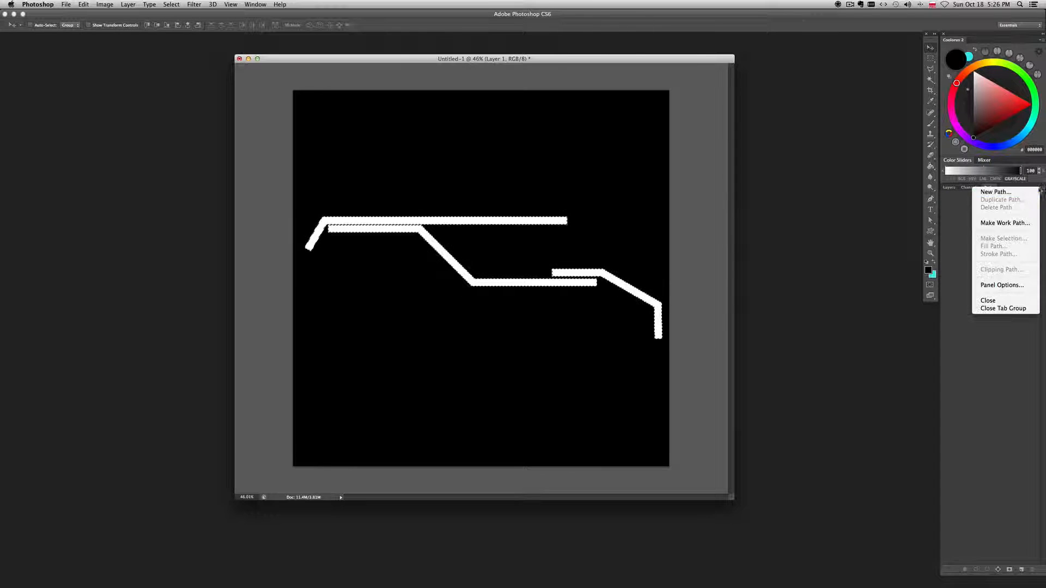
{"action": "left_click", "coordinate": [1002, 223]}
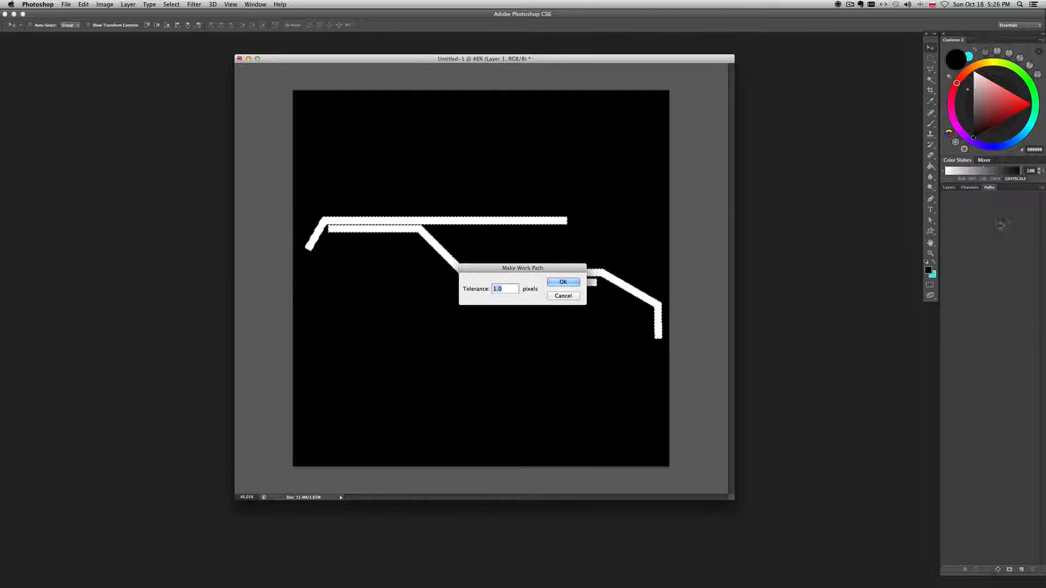
{"action": "left_click", "coordinate": [551, 283]}
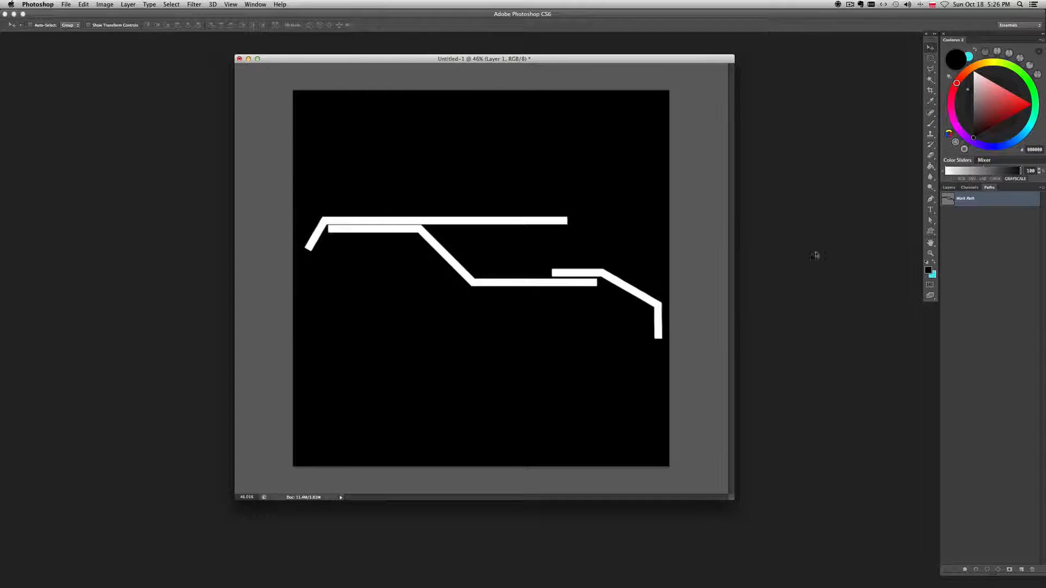
Export the paths to an Illustrator file named Shape.ai on the Desktop.
{"action": "left_click", "coordinate": [71, 9]}
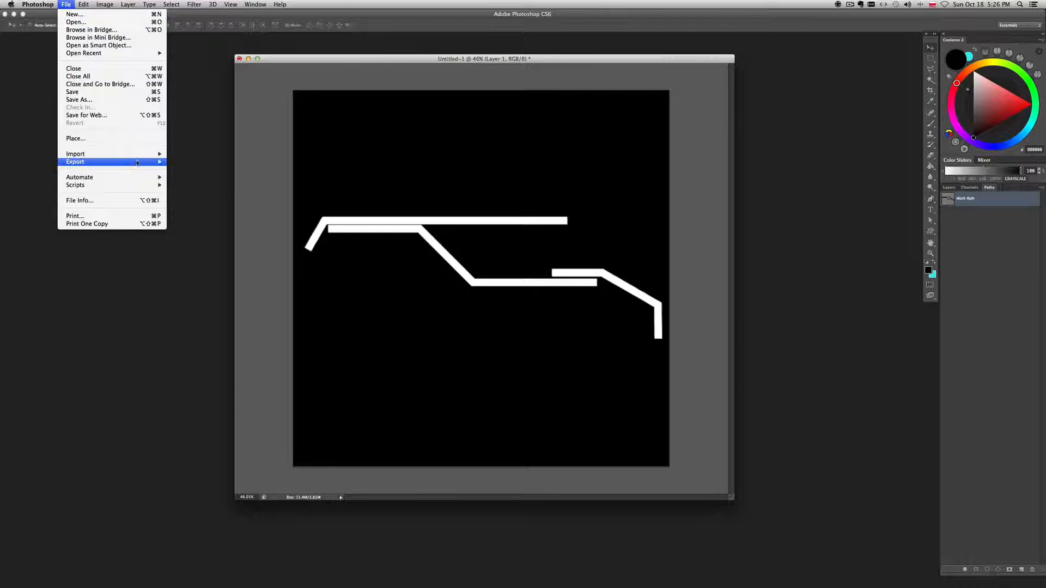
{"action": "mouse_move", "coordinate": [138, 163]}
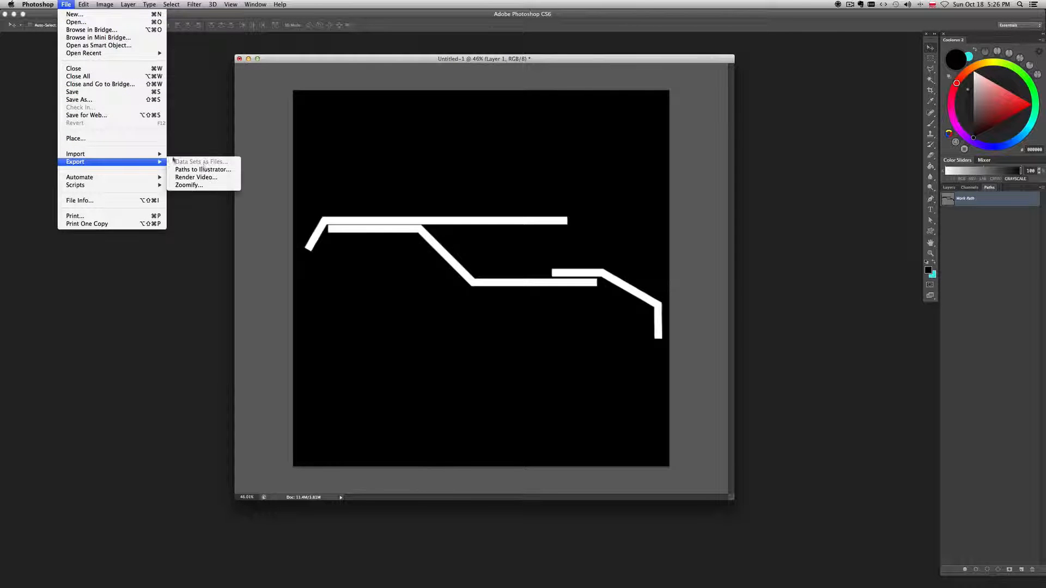
{"action": "left_click", "coordinate": [228, 170]}
{"action": "left_click", "coordinate": [566, 205]}
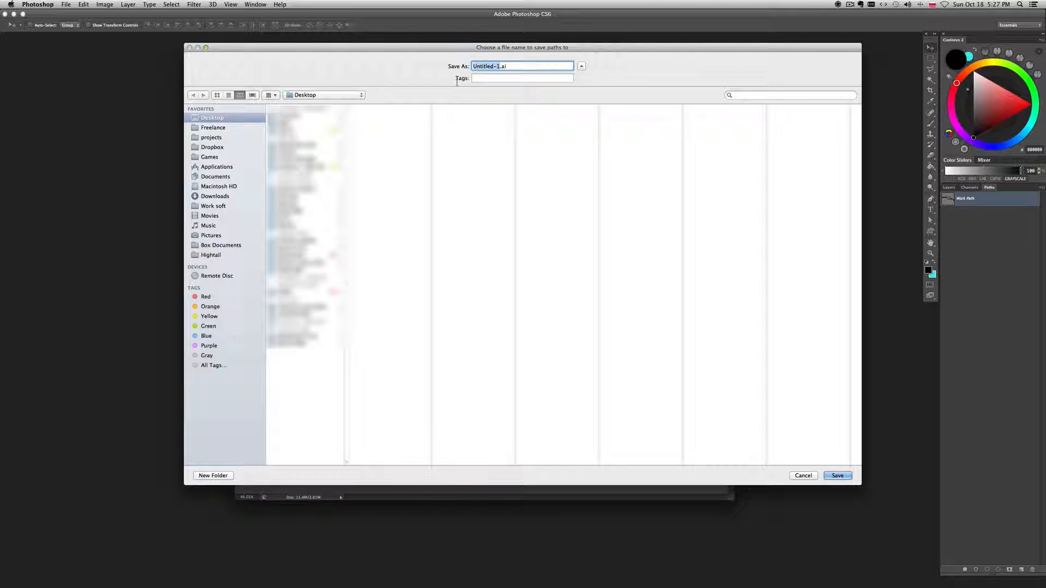
{"action": "type", "text": "Shape"}
{"action": "key", "text": "Return"}
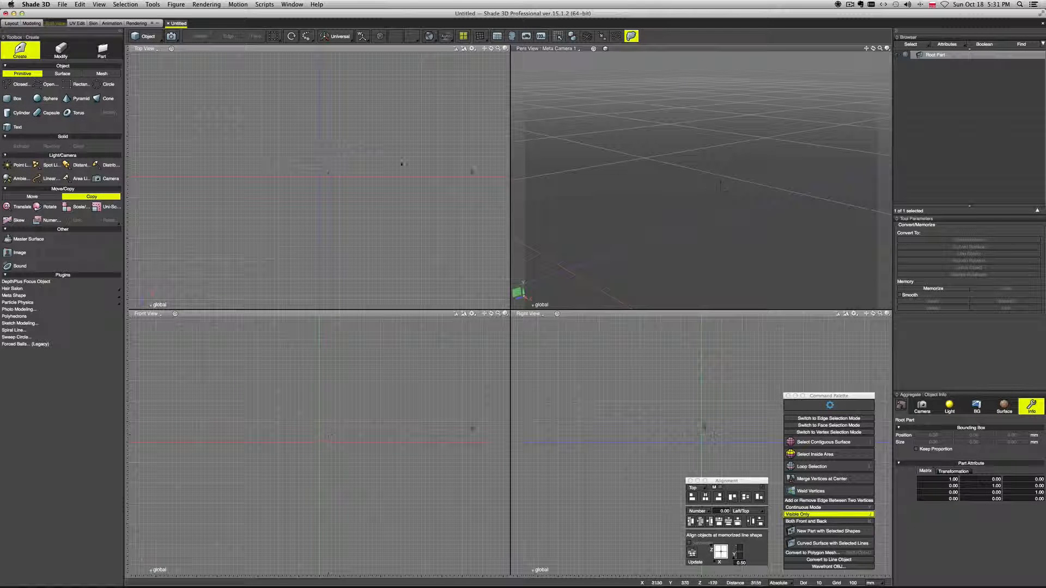
Switch to Shade 3D and import Shape.ai from the Desktop as an EPSF file.
{"action": "left_click", "coordinate": [62, 4]}
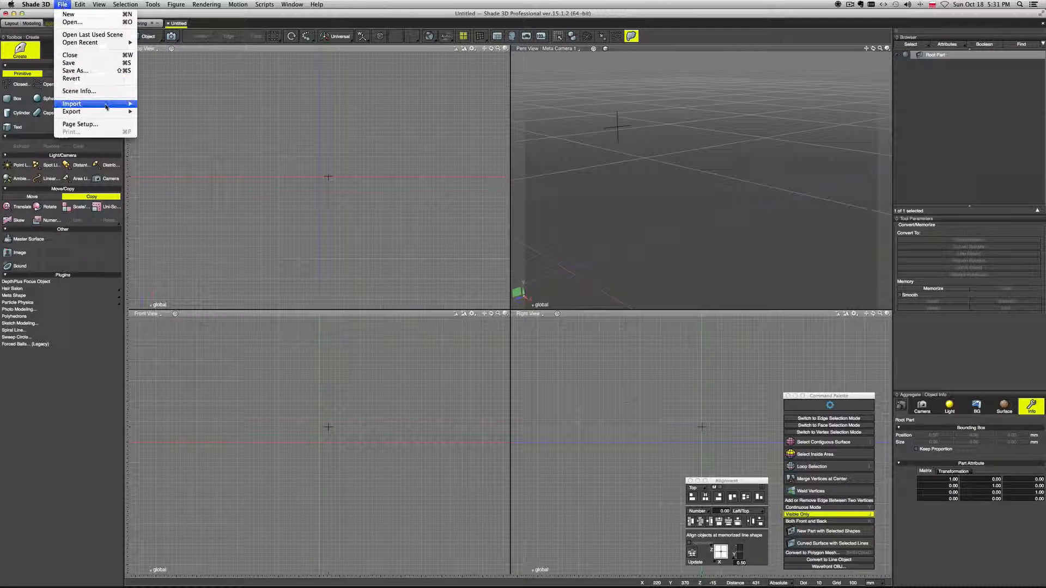
{"action": "mouse_move", "coordinate": [109, 105]}
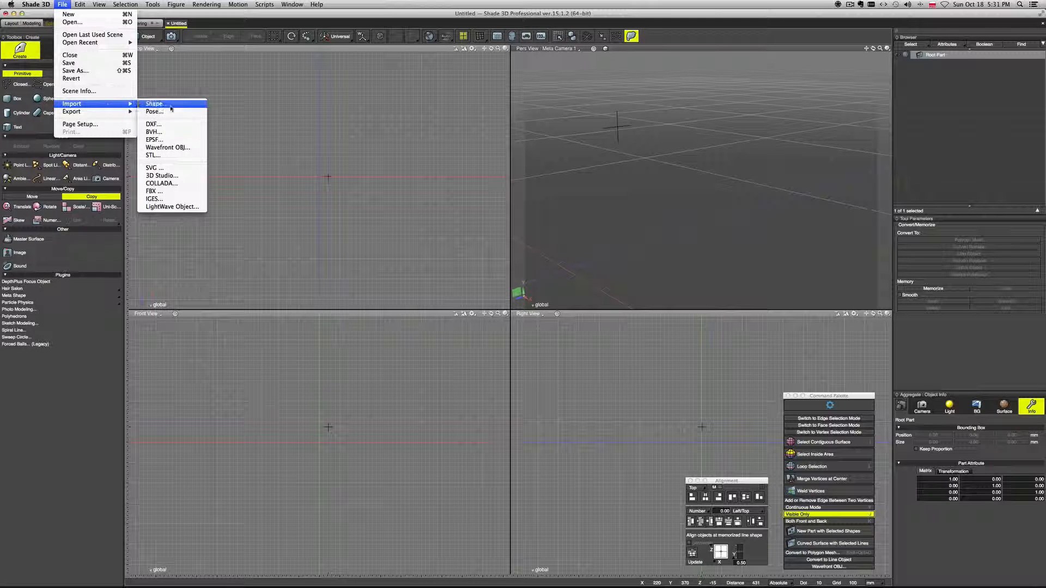
{"action": "left_click", "coordinate": [170, 140]}
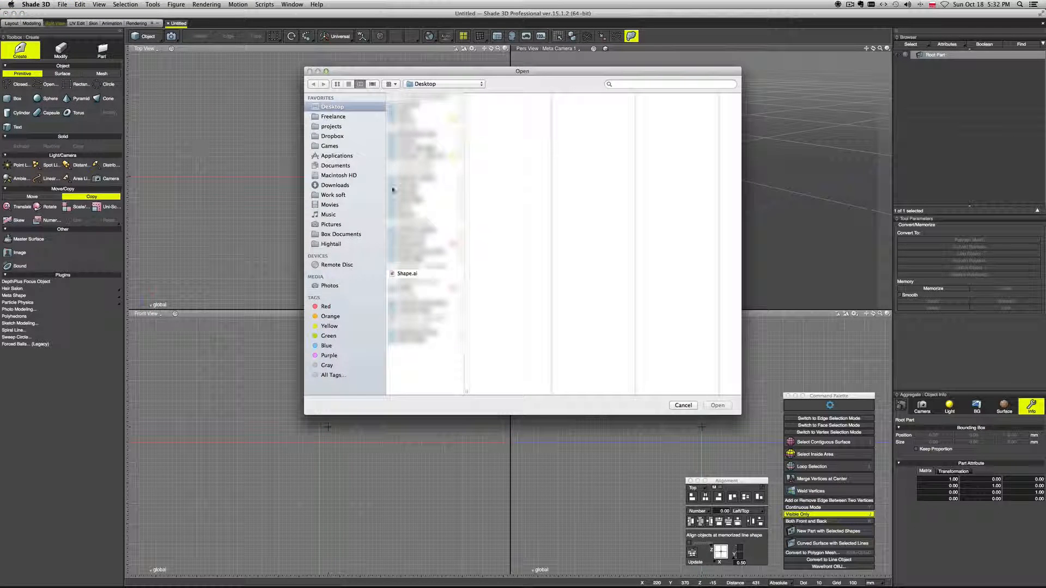
{"action": "double_click", "coordinate": [414, 275]}
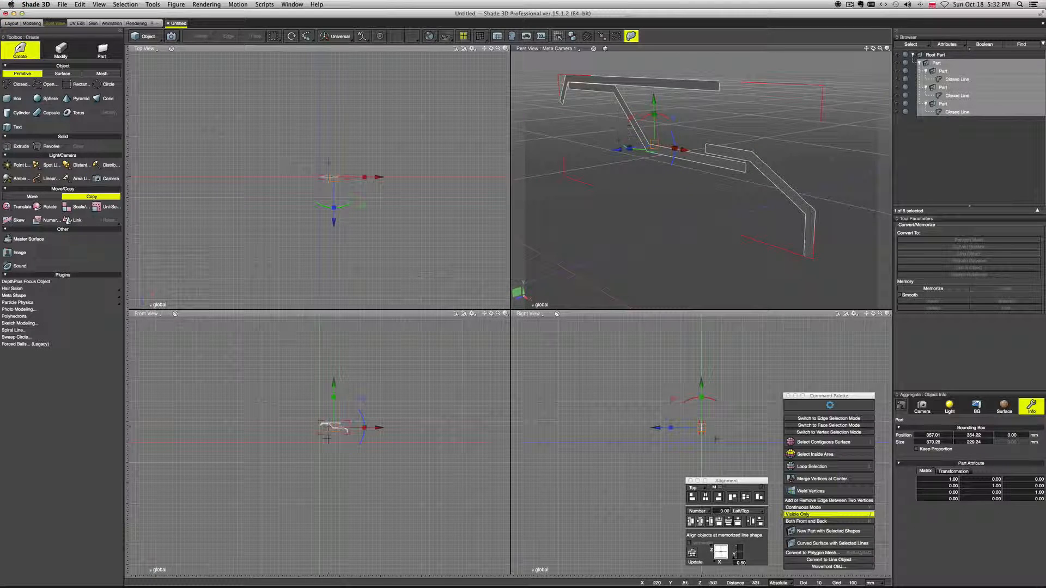
{"action": "mouse_move", "coordinate": [732, 229]}
{"action": "middle_mouse_down"}
{"action": "mouse_move", "coordinate": [792, 222]}
{"action": "mouse_move", "coordinate": [781, 207]}
{"action": "mouse_move", "coordinate": [728, 217]}
{"action": "middle_mouse_up"}
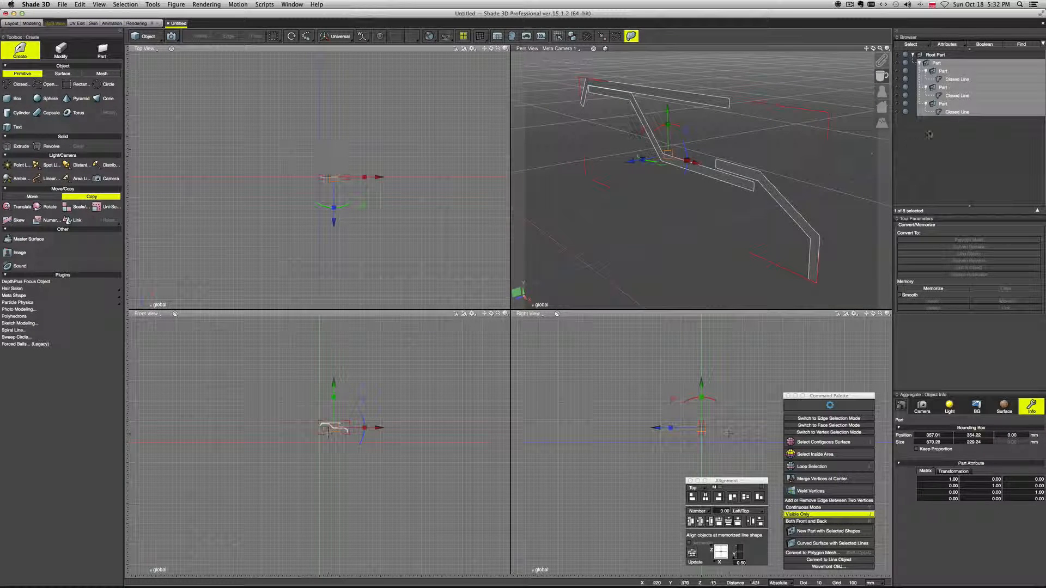
Examine the three imported closed lines one by one in the perspective view.
{"action": "left_click", "coordinate": [969, 114]}
{"action": "left_click", "coordinate": [972, 96]}
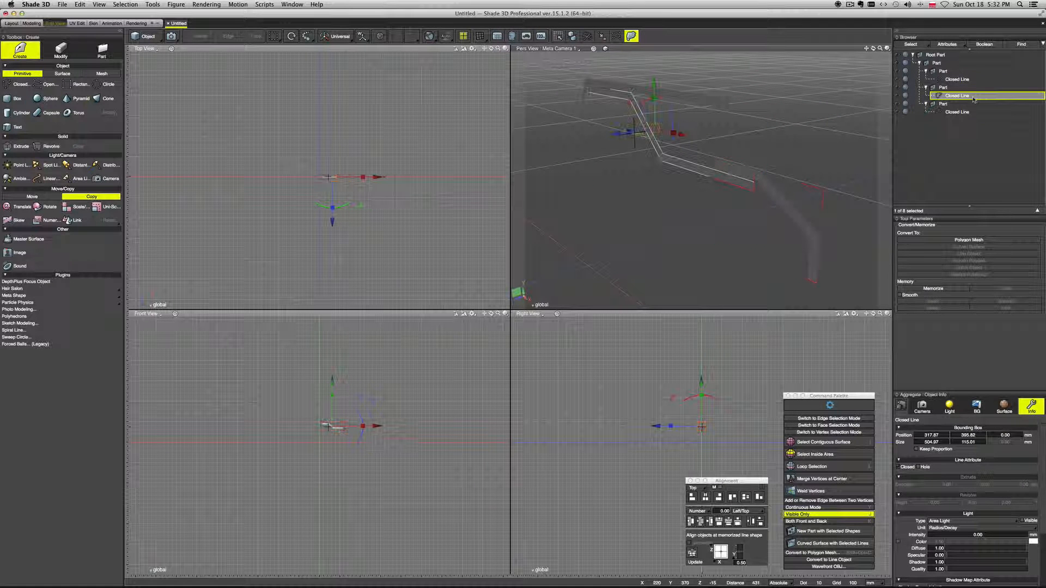
{"action": "left_click", "coordinate": [959, 79]}
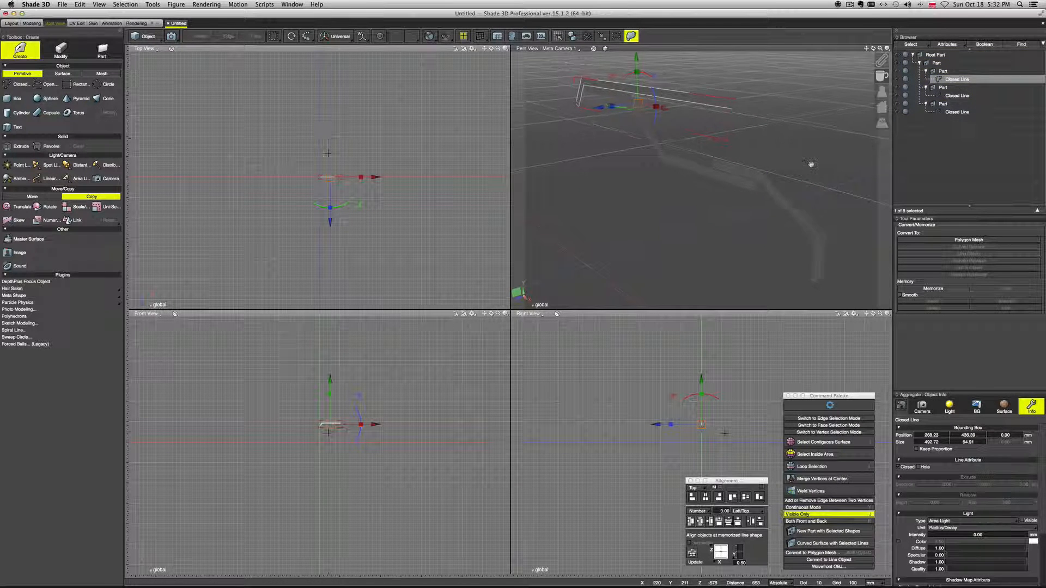
{"action": "middle_click_drag", "start_coordinate": [810, 163], "coordinate": [824, 160]}
{"action": "left_click", "coordinate": [981, 80]}
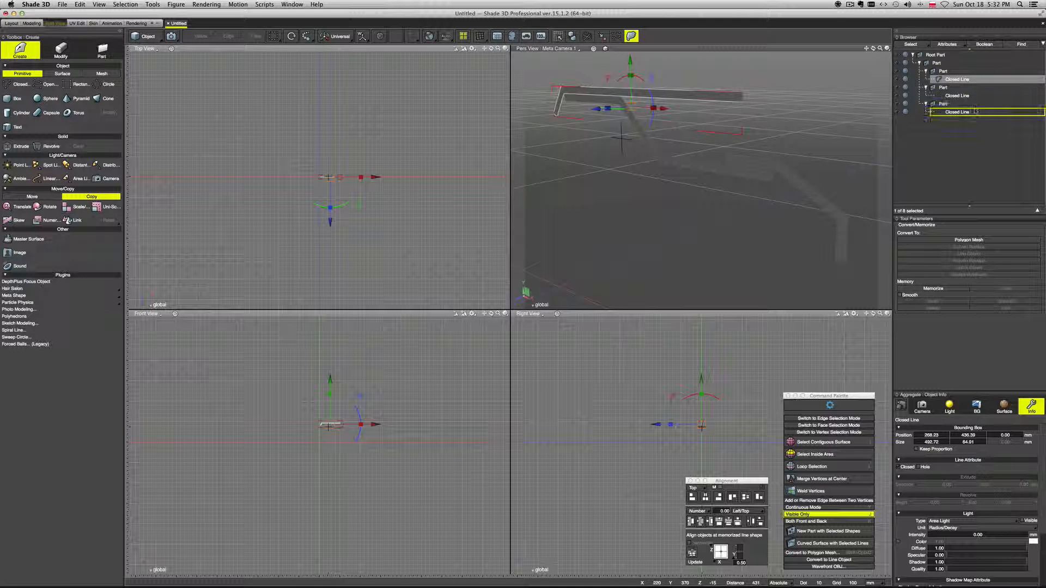
{"action": "left_click", "coordinate": [973, 112]}
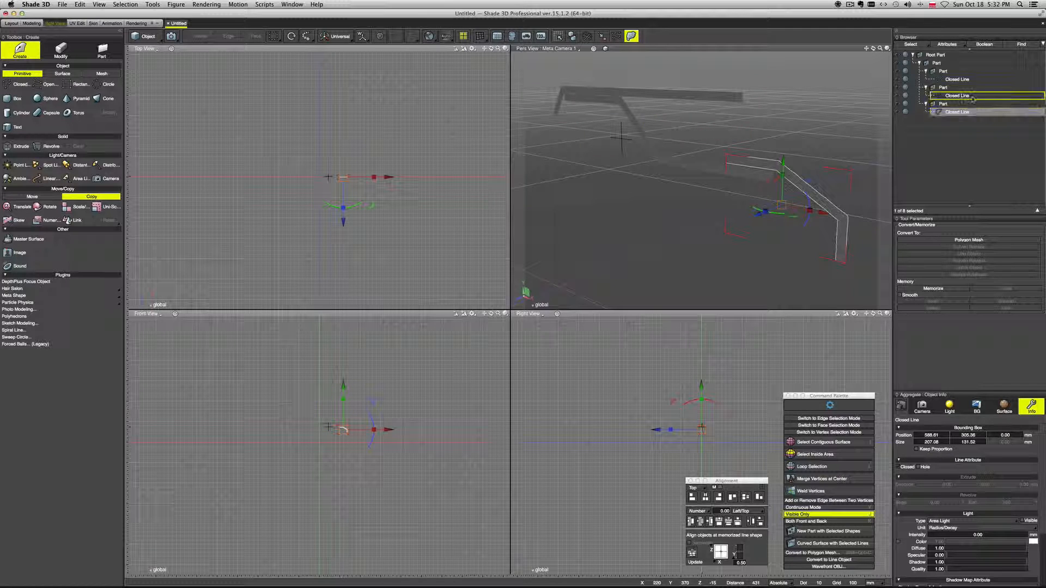
Move the three closed lines out of their sub-parts directly into the main Part.
{"action": "left_click", "coordinate": [974, 80]}
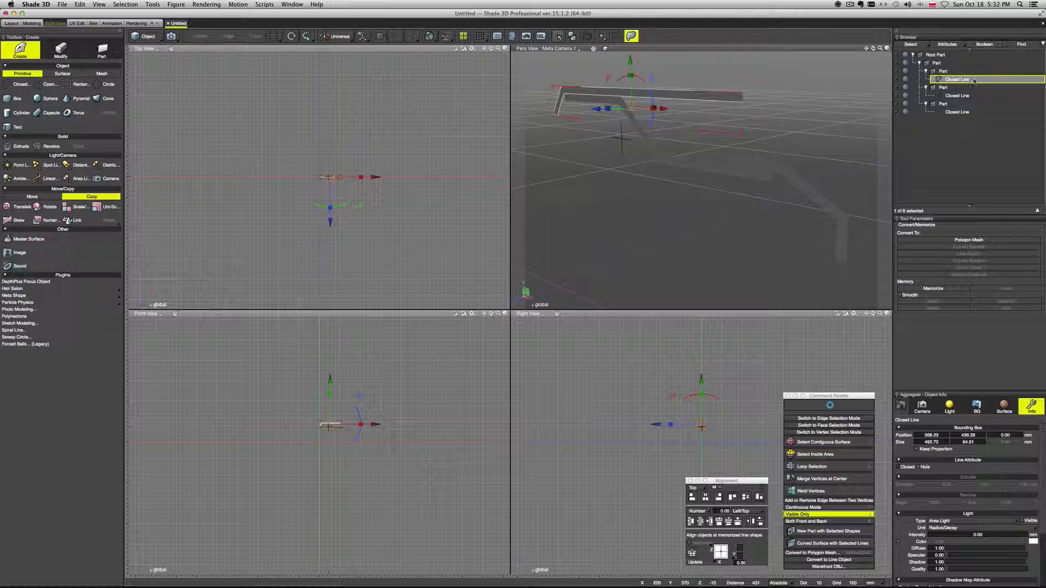
{"action": "mouse_move", "coordinate": [974, 73]}
{"action": "left_mouse_down"}
{"action": "mouse_move", "coordinate": [978, 81]}
{"action": "mouse_move", "coordinate": [975, 67]}
{"action": "left_mouse_up"}
{"action": "left_click", "coordinate": [981, 97]}
{"action": "left_click", "coordinate": [980, 112]}
{"action": "left_click_drag", "start_coordinate": [978, 112], "coordinate": [975, 67]}
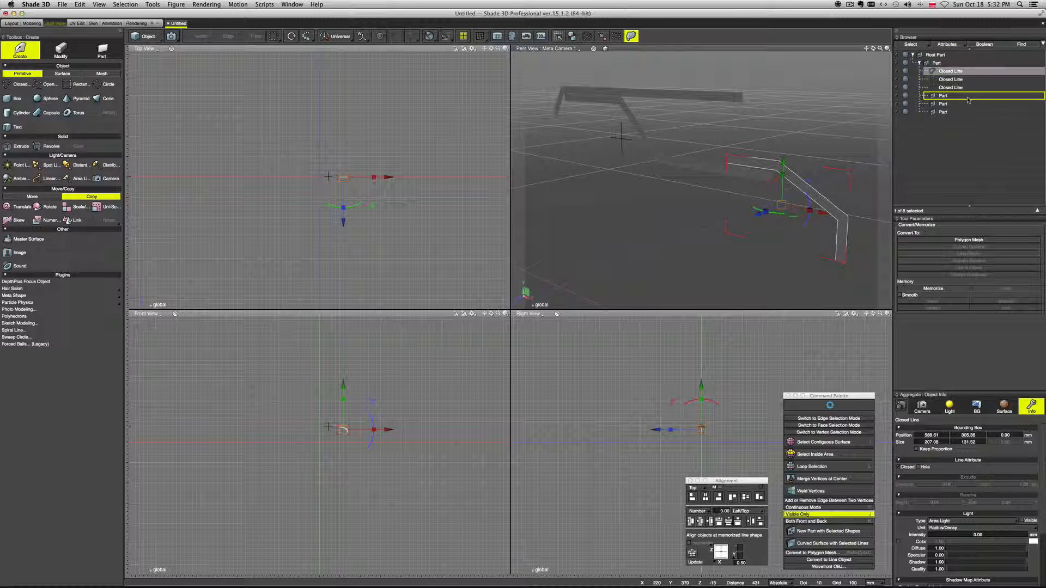
Delete the three empty sub-parts under the main Part.
{"action": "left_click", "coordinate": [968, 99], "text": "shift"}
{"action": "left_click", "coordinate": [968, 98]}
{"action": "left_click", "coordinate": [965, 113], "text": "shift"}
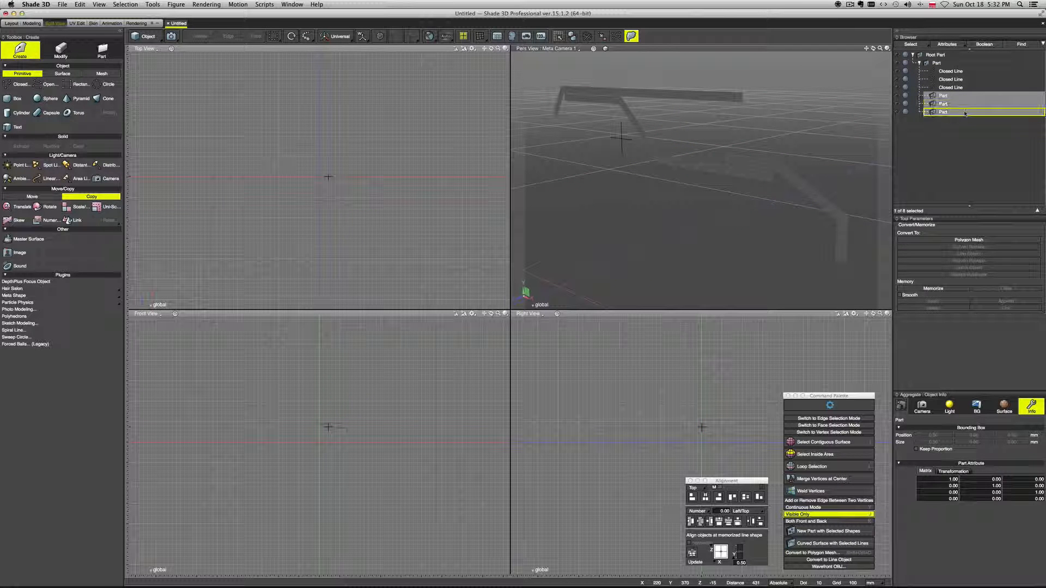
{"action": "key", "text": "Delete"}
Convert each of the three closed lines to a polygon mesh with no subdivision.
{"action": "left_click", "coordinate": [968, 71]}
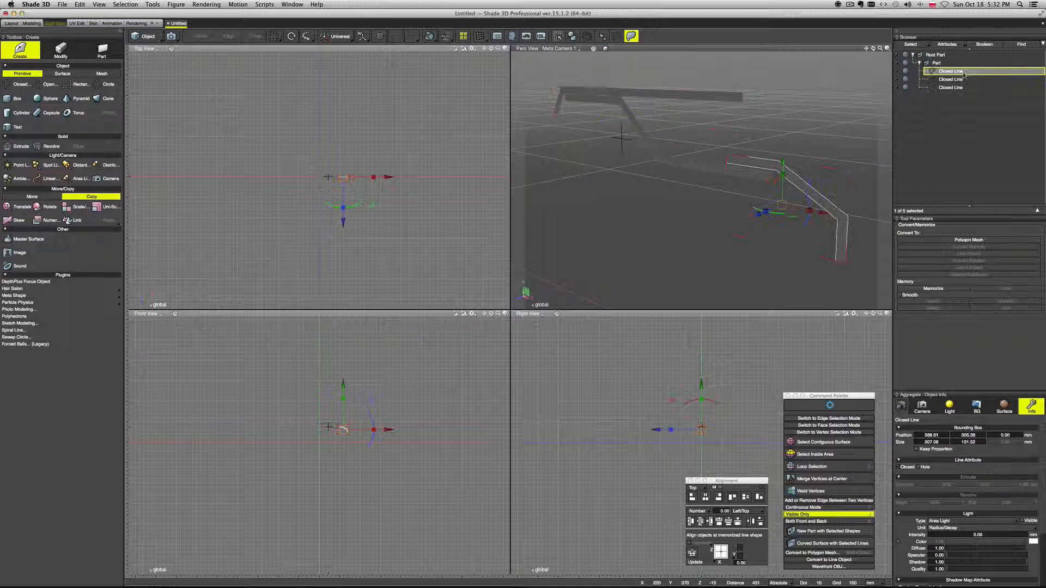
{"action": "left_click", "coordinate": [969, 240]}
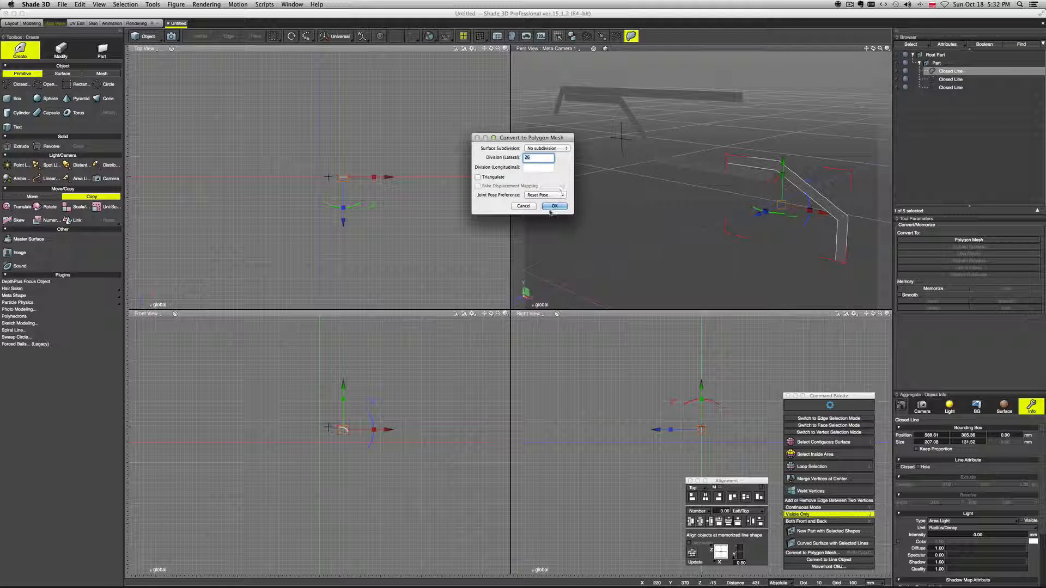
{"action": "left_click", "coordinate": [554, 207]}
{"action": "left_click", "coordinate": [962, 80]}
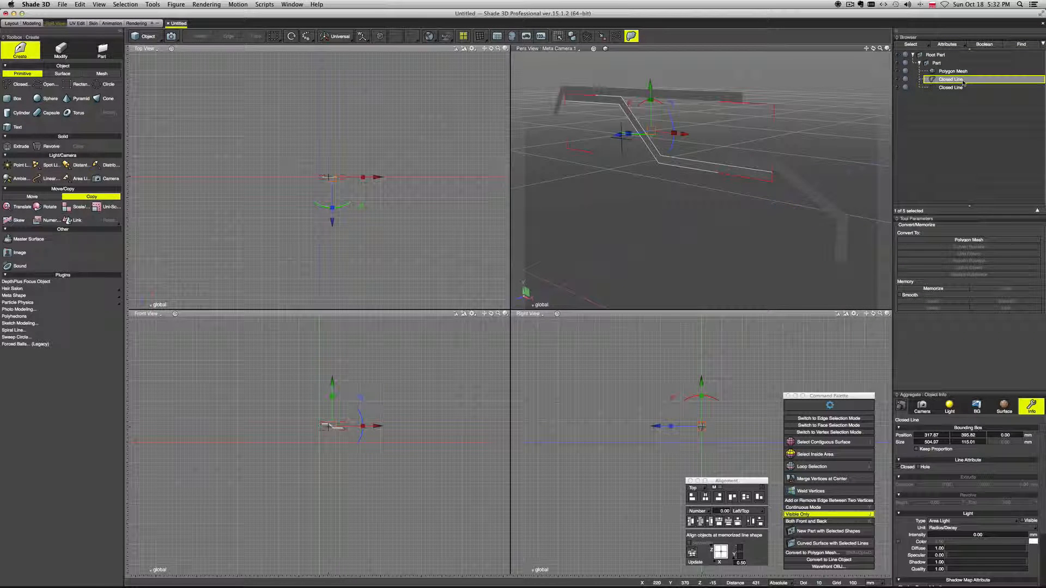
{"action": "left_click", "coordinate": [969, 240]}
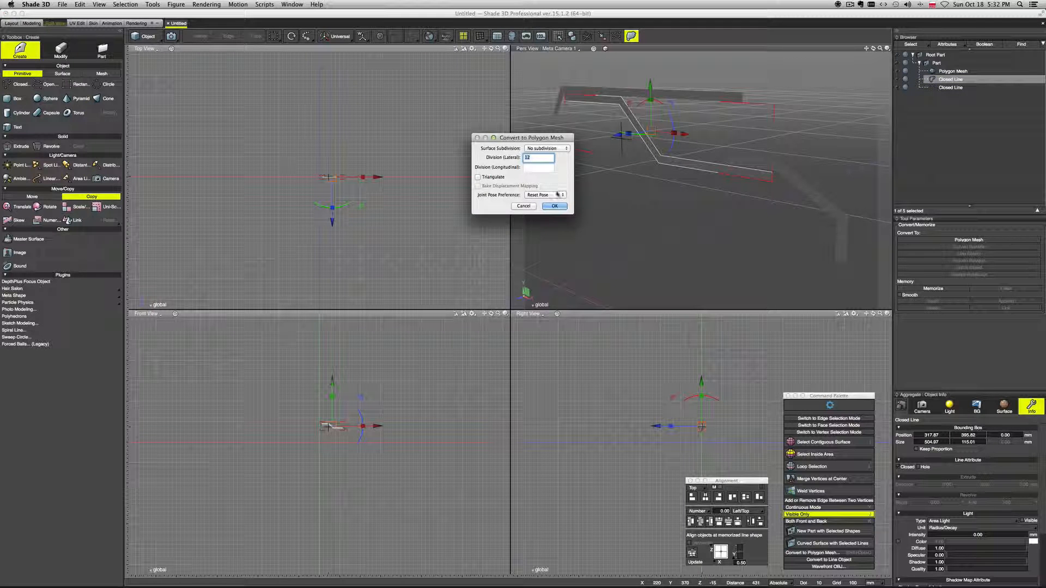
{"action": "left_click", "coordinate": [554, 206]}
{"action": "left_click", "coordinate": [951, 87]}
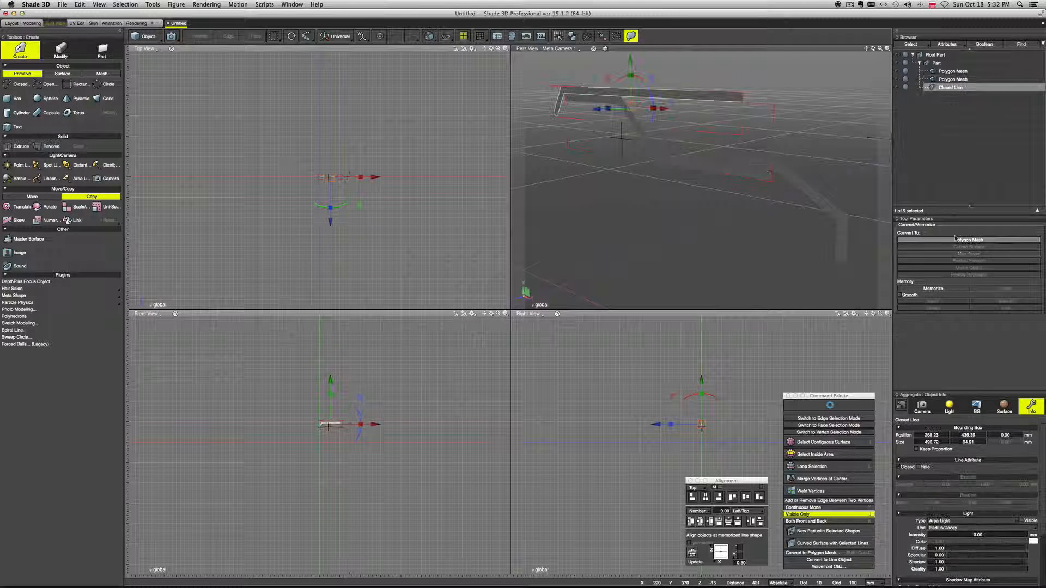
{"action": "left_click", "coordinate": [962, 240]}
{"action": "left_click", "coordinate": [554, 206]}
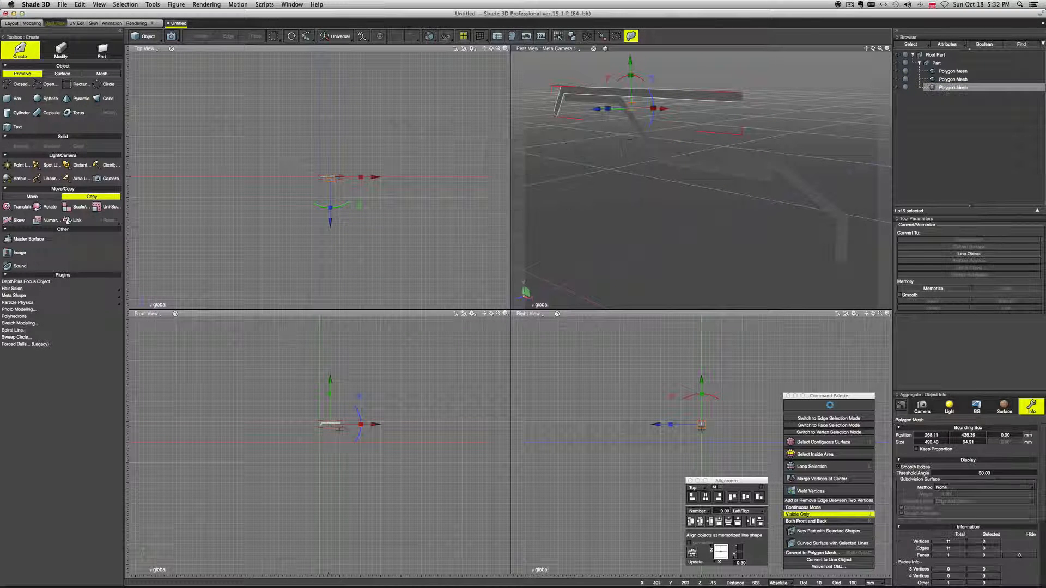
Merge the three polygon meshes into a single polygon mesh.
{"action": "left_click", "coordinate": [960, 71]}
{"action": "left_click", "coordinate": [960, 88], "text": "shift"}
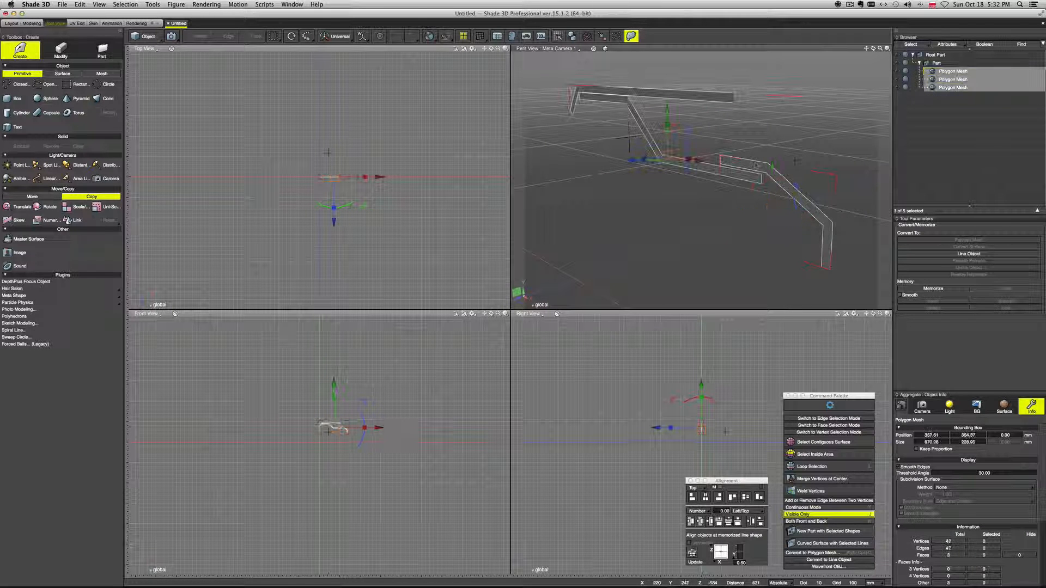
{"action": "right_click", "coordinate": [693, 97]}
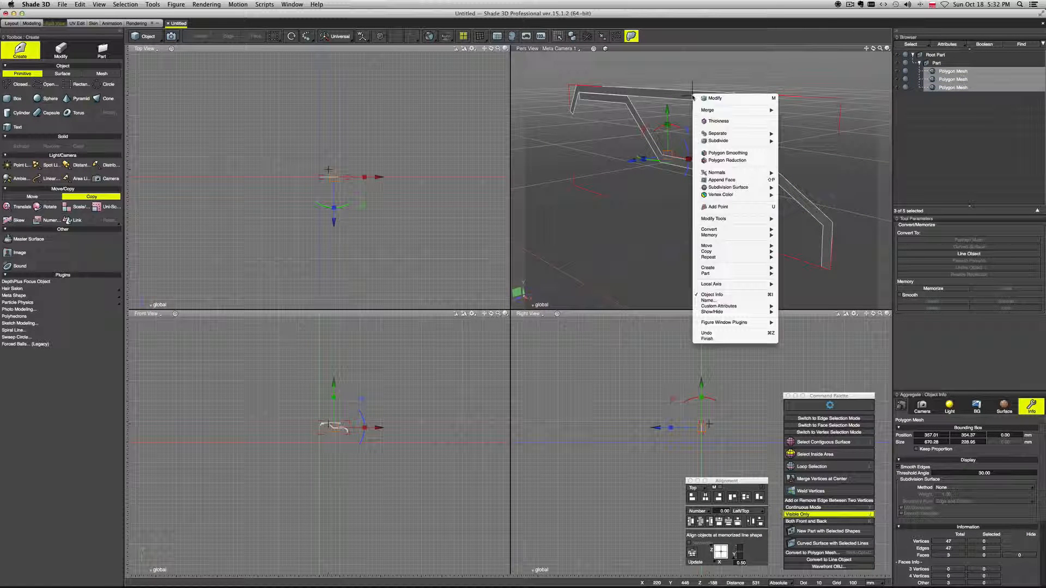
{"action": "mouse_move", "coordinate": [708, 110]}
{"action": "left_click", "coordinate": [822, 111]}
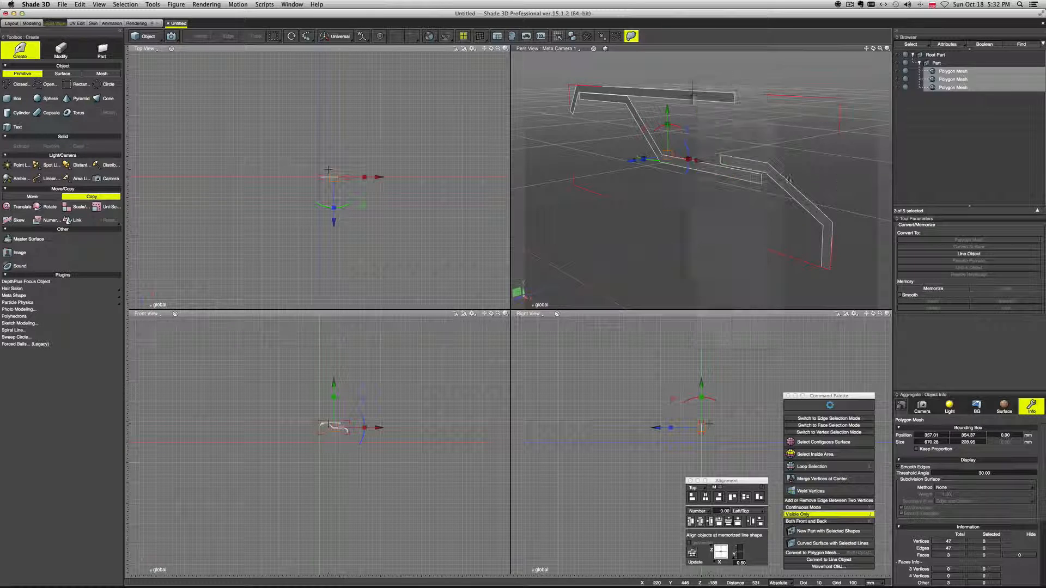
{"action": "middle_click_drag", "start_coordinate": [838, 180], "coordinate": [675, 214]}
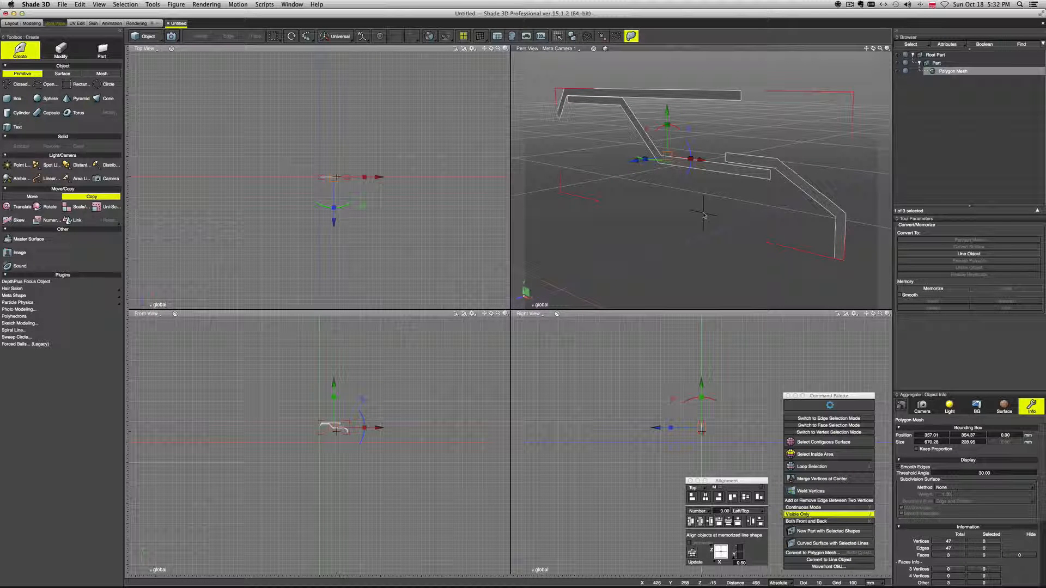
Apply Thickness to the merged polygon mesh so the bars become about 20 mm deep.
{"action": "left_click", "coordinate": [62, 55]}
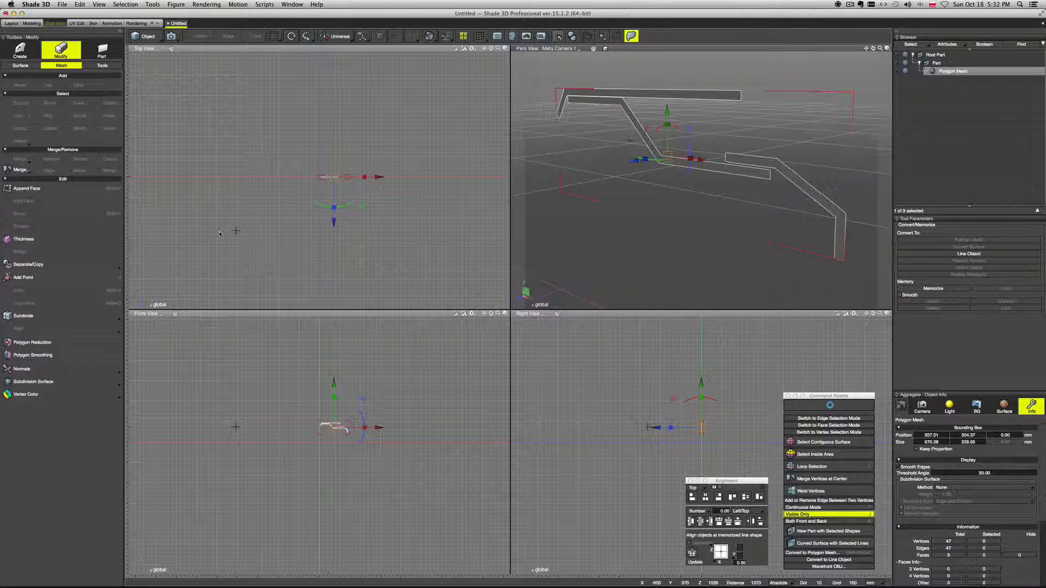
{"action": "left_click", "coordinate": [89, 239]}
{"action": "left_click_drag", "start_coordinate": [683, 164], "coordinate": [684, 161]}
{"action": "key", "text": "Return"}
{"action": "mouse_move", "coordinate": [708, 224]}
{"action": "middle_mouse_down"}
{"action": "mouse_move", "coordinate": [668, 229]}
{"action": "mouse_move", "coordinate": [689, 213]}
{"action": "mouse_move", "coordinate": [765, 221]}
{"action": "mouse_move", "coordinate": [707, 222]}
{"action": "mouse_move", "coordinate": [700, 234]}
{"action": "middle_mouse_up"}
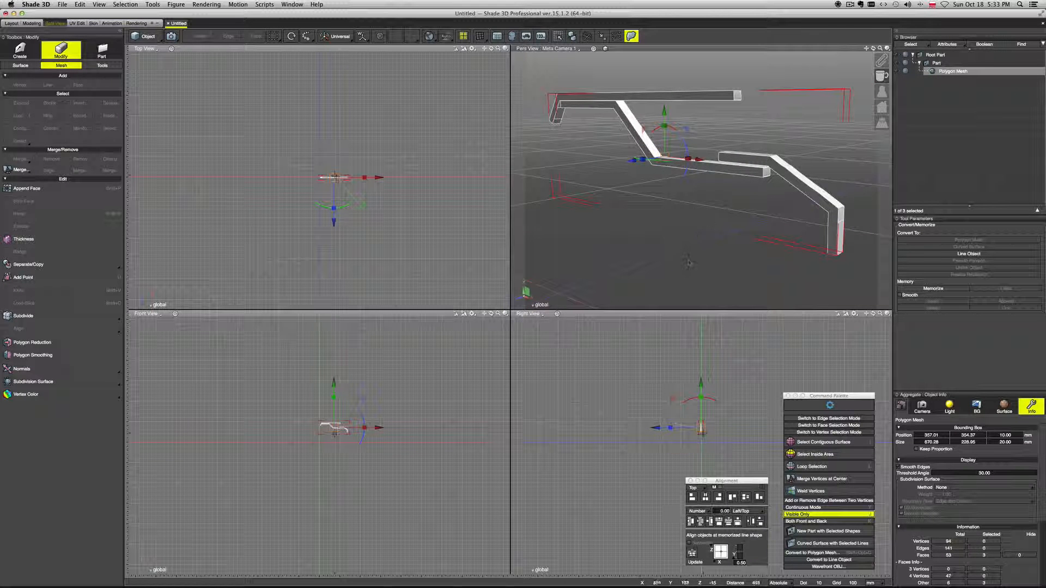